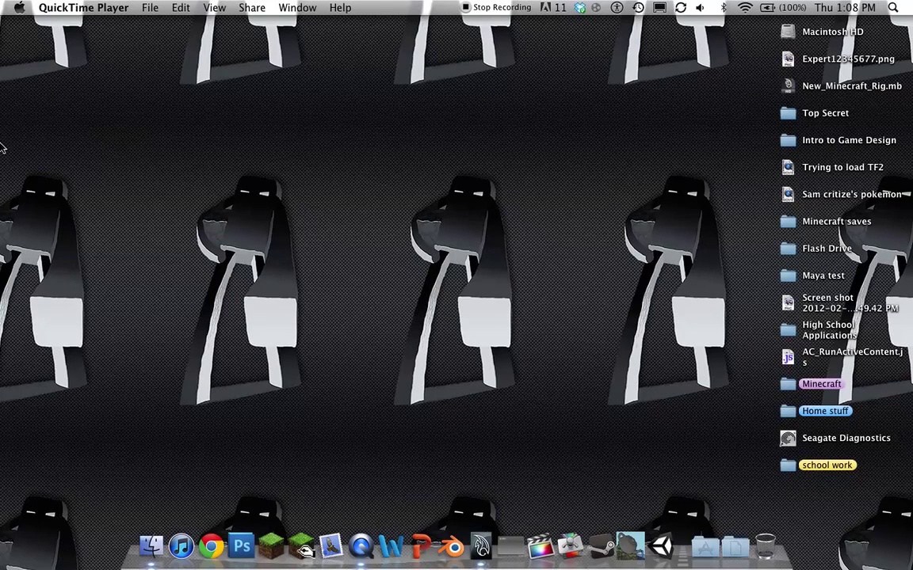
- Open Top Secret > Minecraft > MinewaysMac in the Finder column view
drag(2, 41, 308, 284)
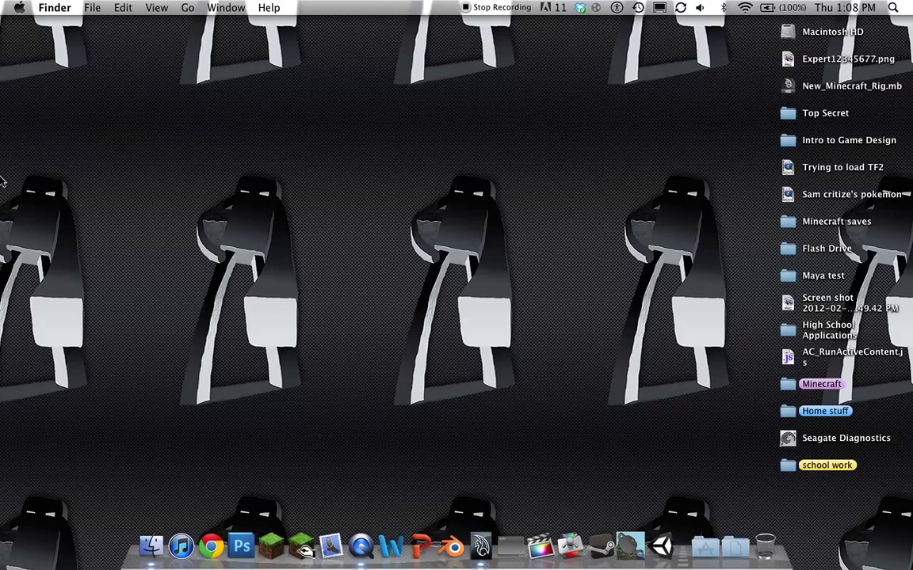
drag(2, 29, 398, 316)
click(789, 116)
double_click(788, 116)
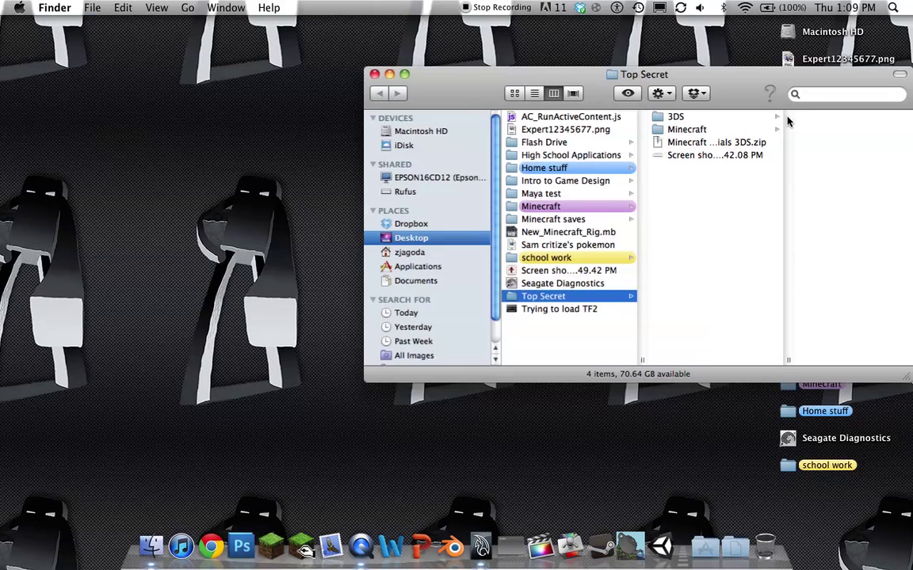
click(707, 119)
click(707, 129)
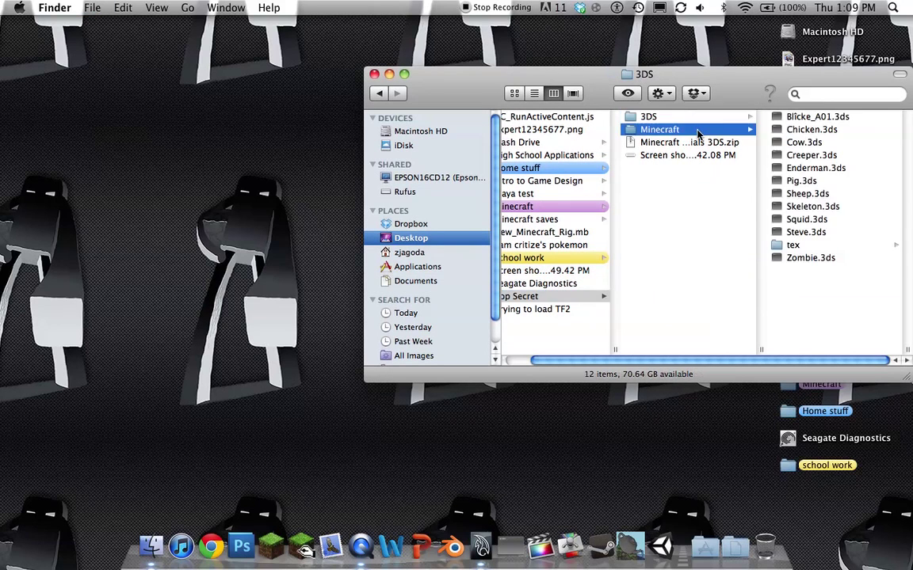
click(808, 142)
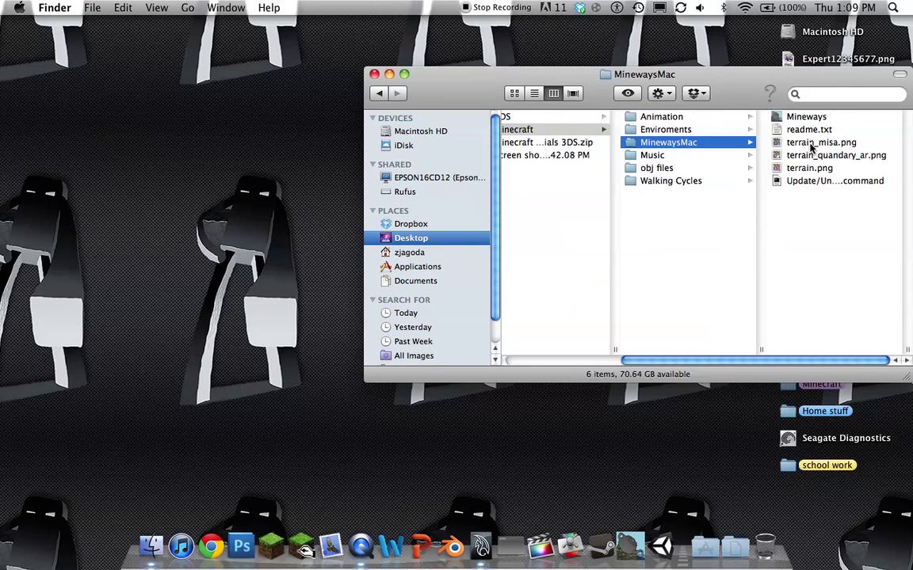
- Quick Look the readme.txt file and the terrain_misa.png texture
click(802, 117)
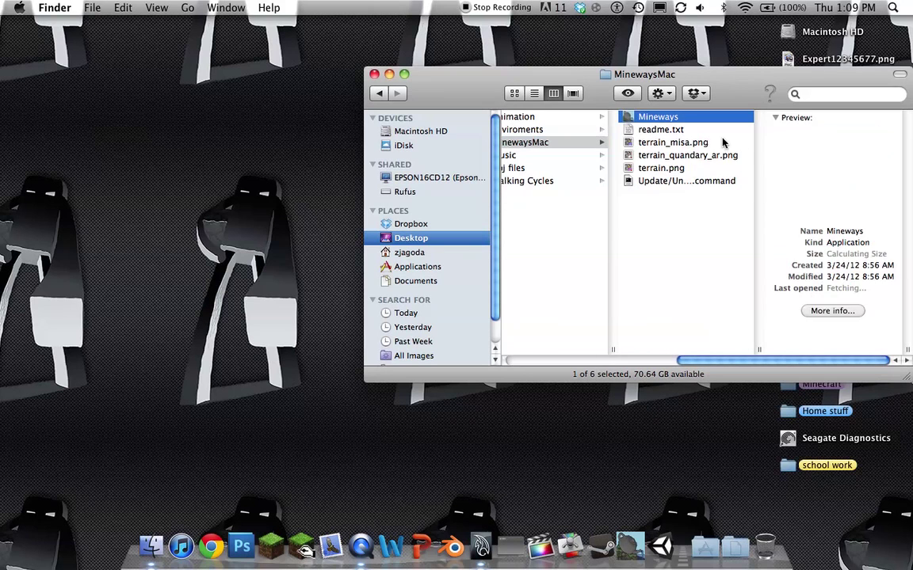
click(722, 130)
key(space)
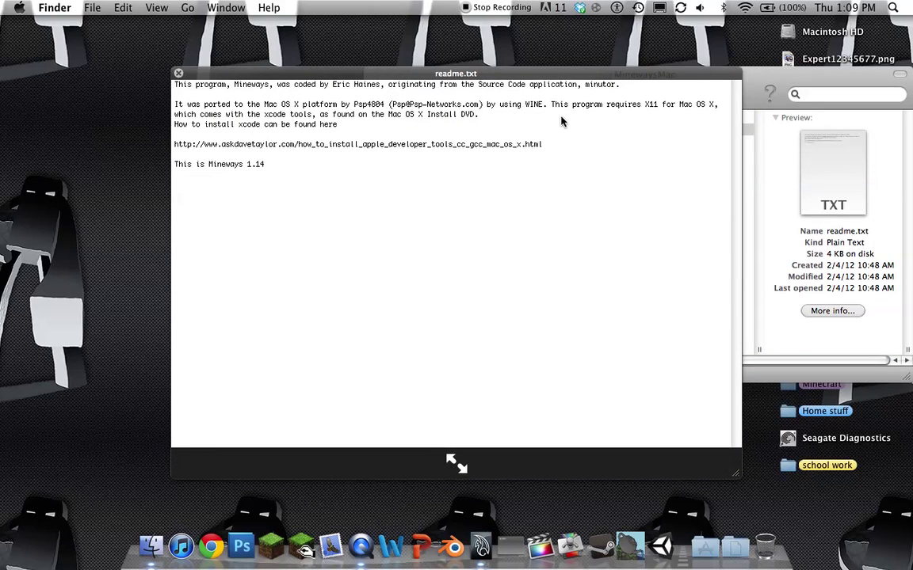
key(space)
click(629, 144)
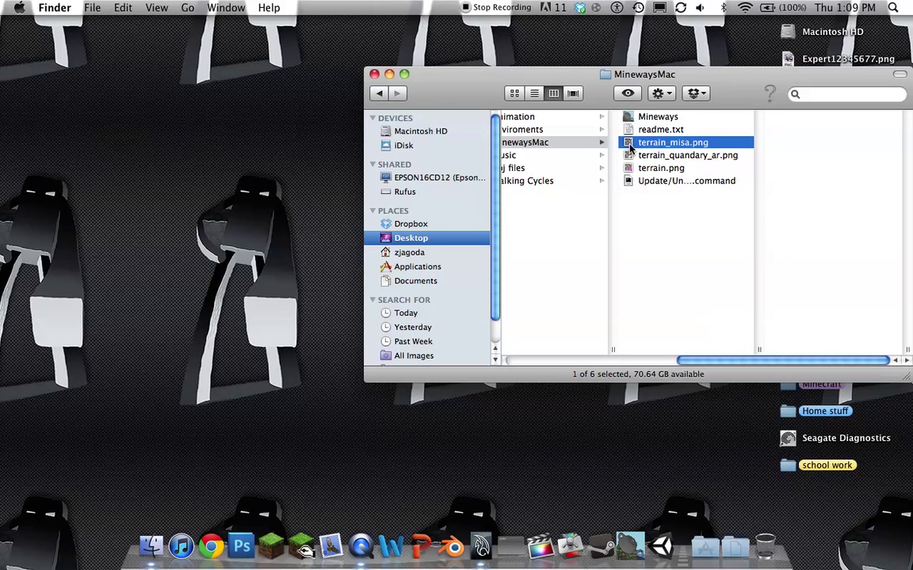
key(space)
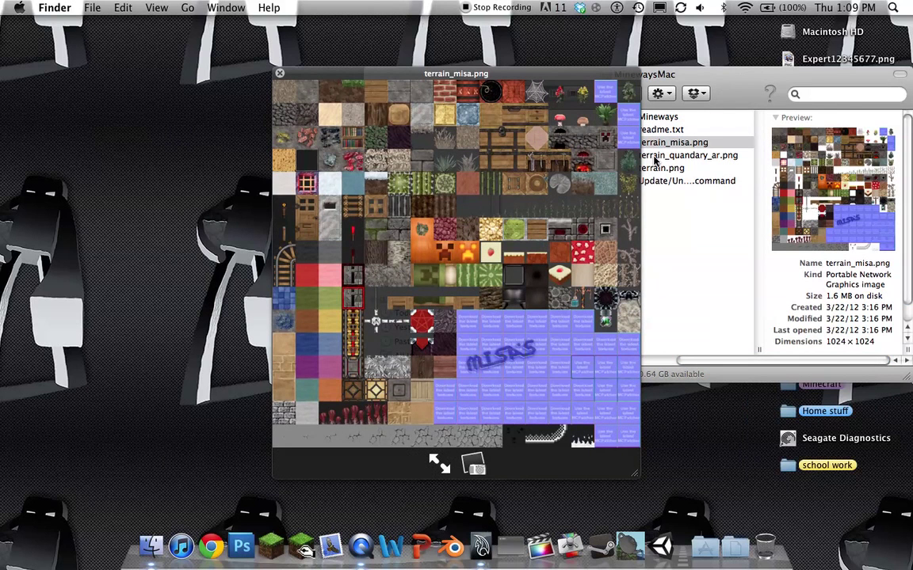
- Preview terrain_quandary_ar.png and terrain.png, then close the Finder window
click(654, 159)
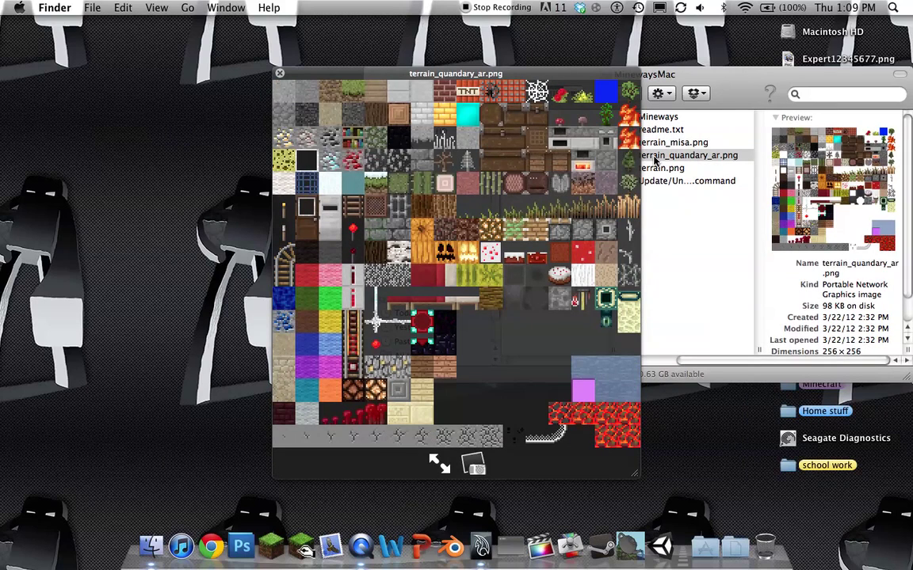
key(Down)
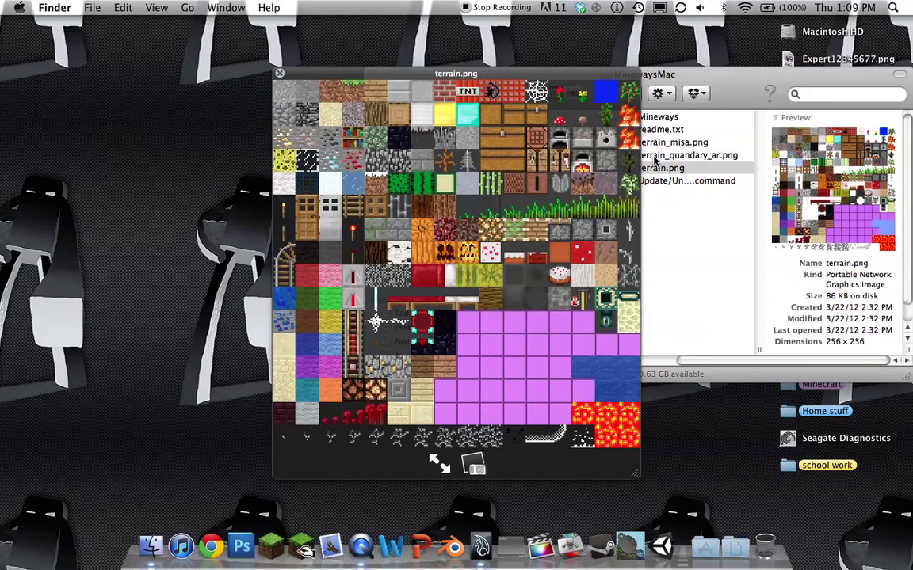
key(space)
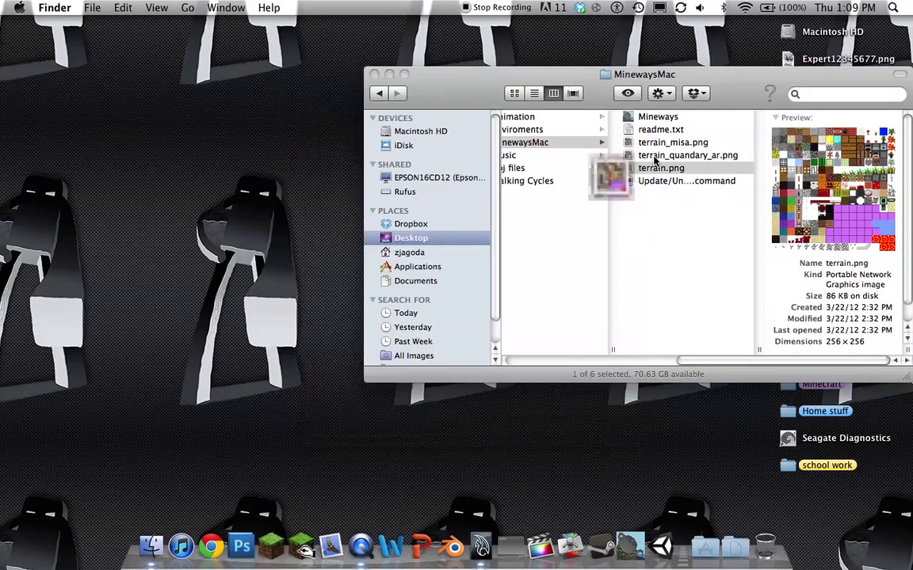
key(Down)
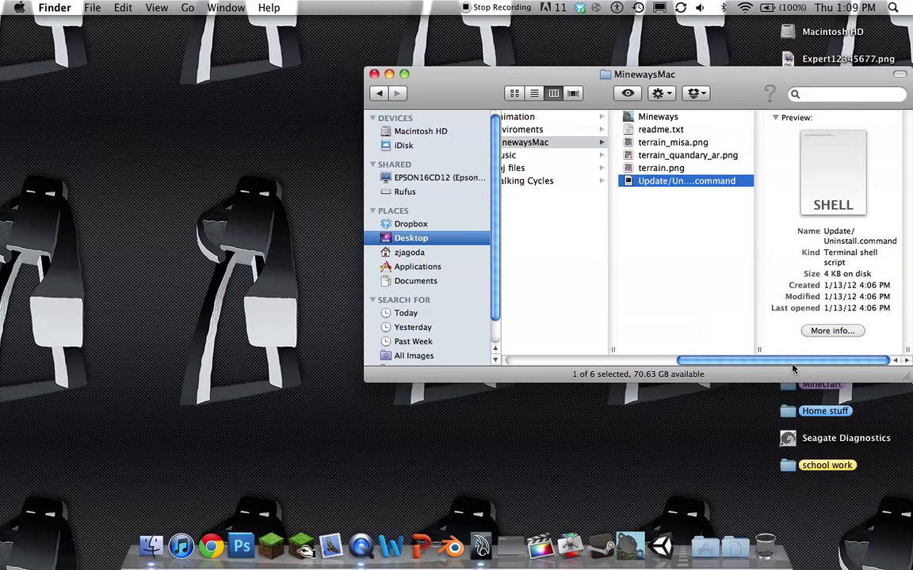
drag(791, 366, 691, 368)
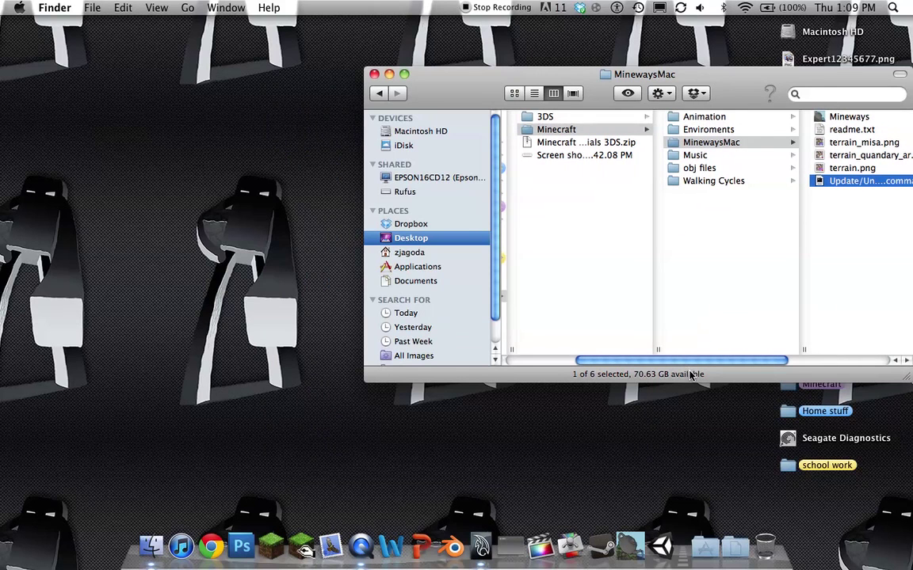
click(374, 74)
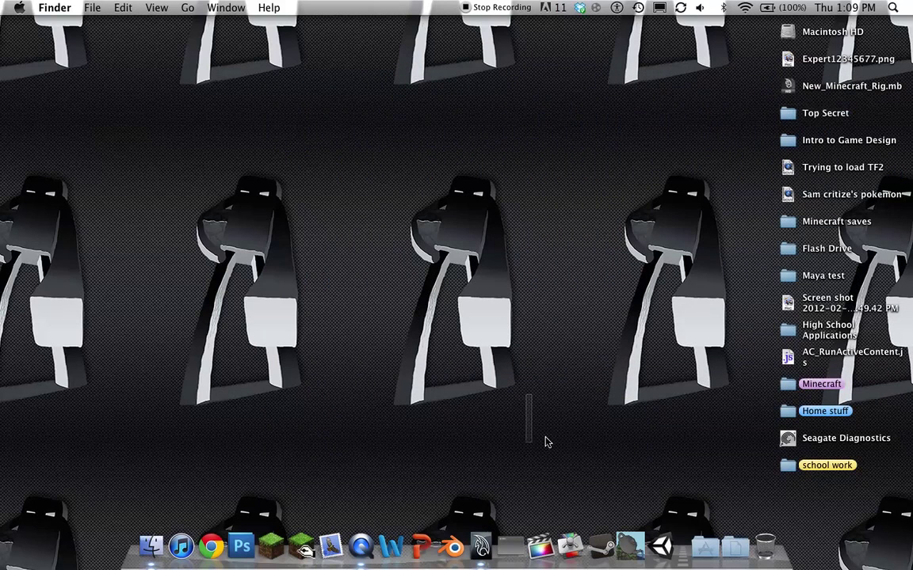
- Launch Mineways from the Dock and resize its window to fill the whole screen
click(630, 545)
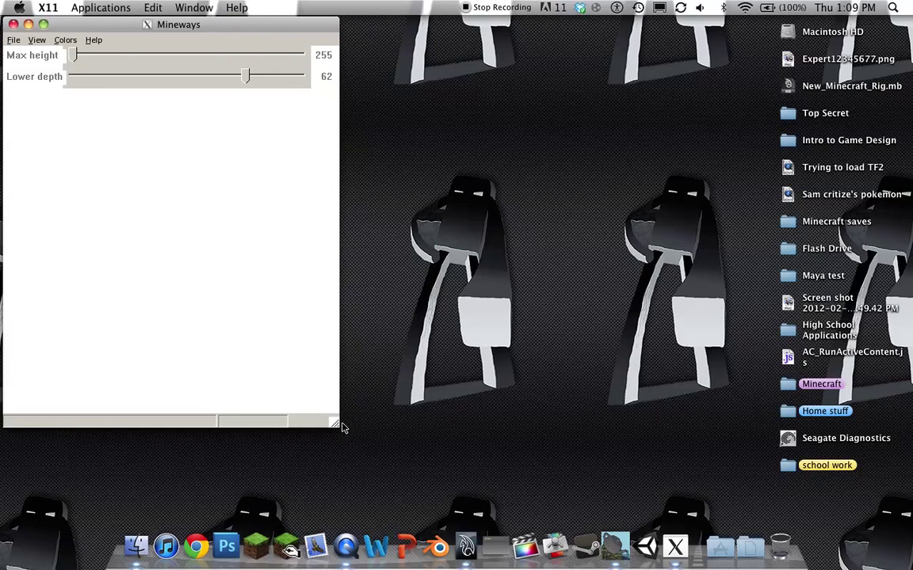
drag(342, 428, 910, 520)
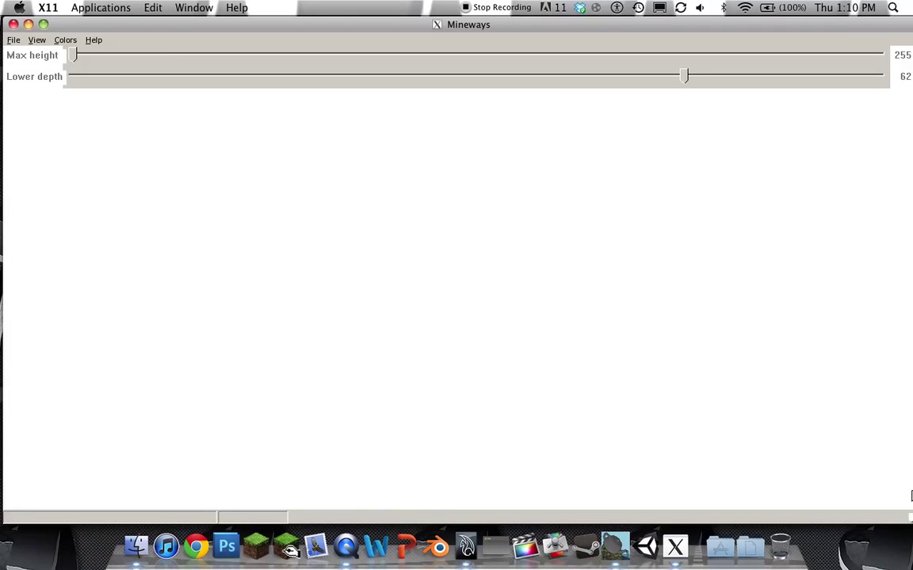
click(103, 8)
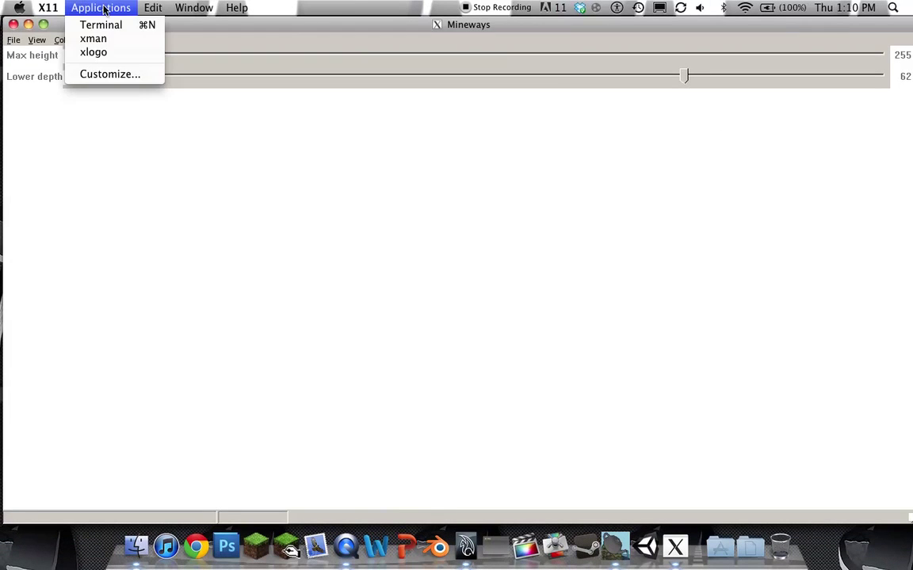
- Start File > Open World > Custom World... and pick a different folder location
mouse_move(180, 16)
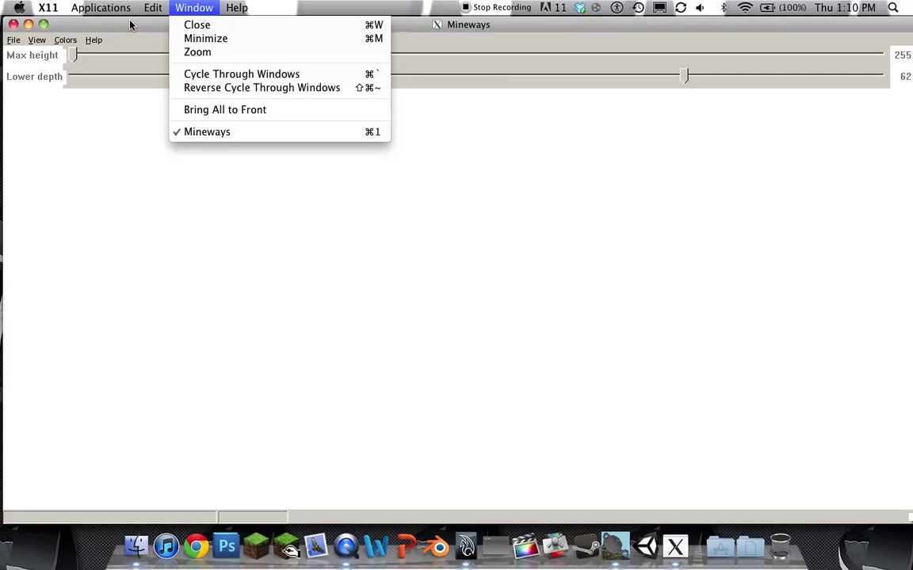
mouse_move(110, 12)
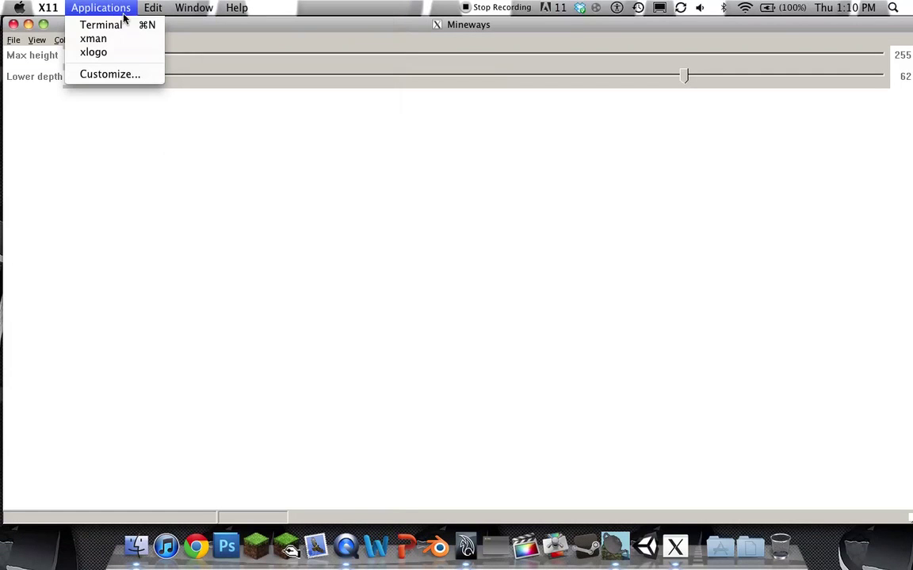
click(224, 32)
click(15, 40)
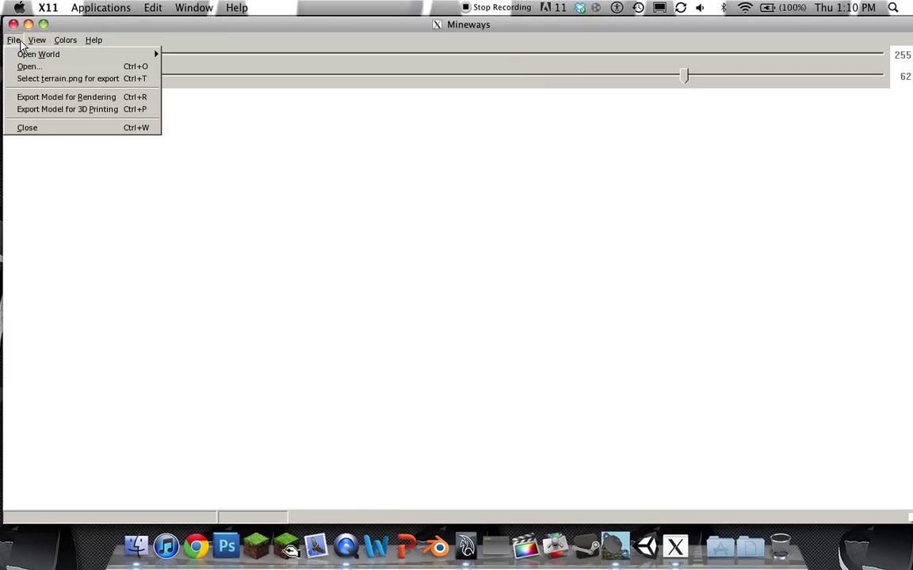
mouse_move(44, 54)
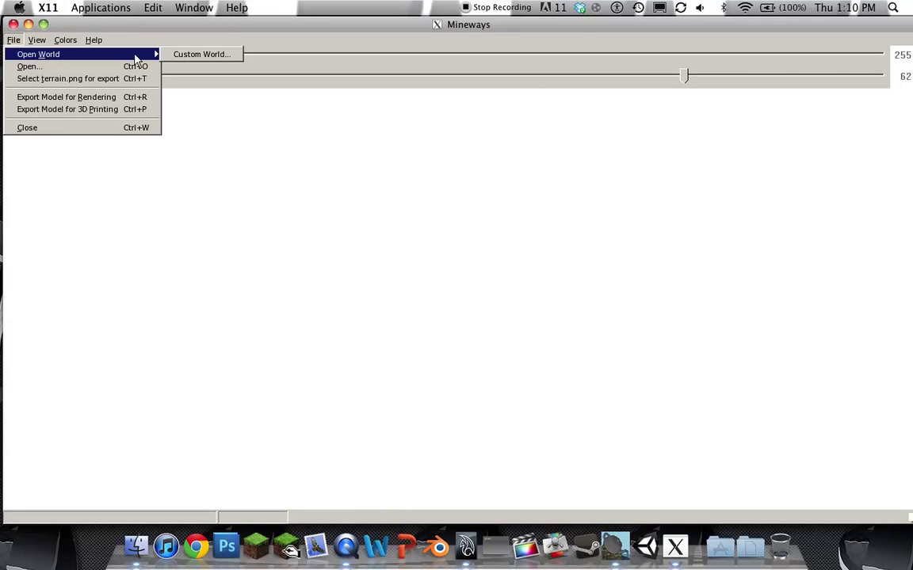
click(200, 54)
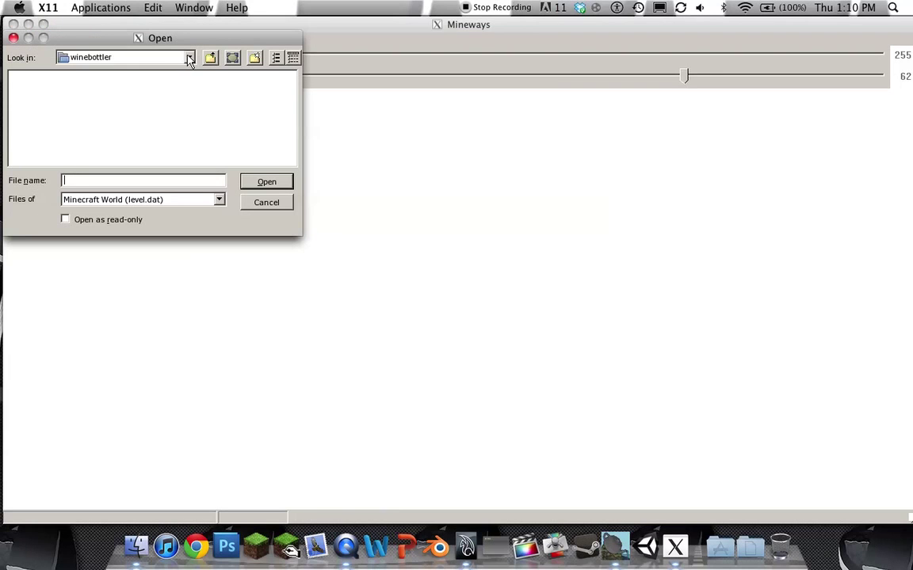
click(189, 58)
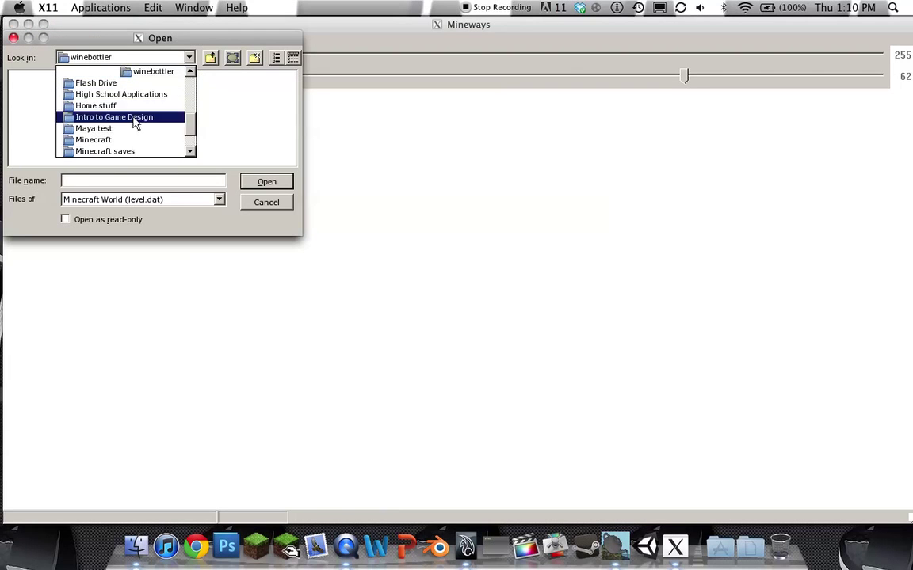
- Browse to Application Support > minecraft > saves
scroll(139, 127, up, 3)
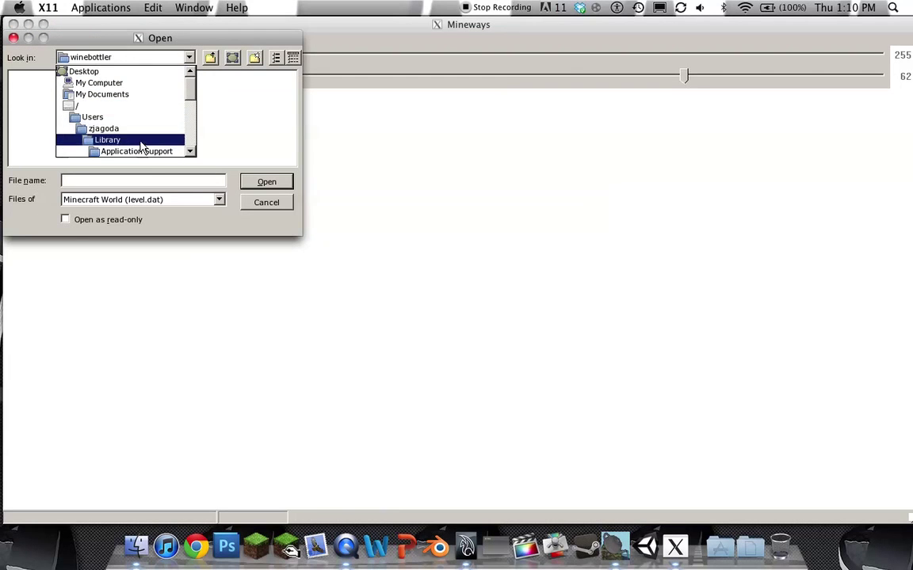
scroll(139, 138, down, 1)
click(135, 118)
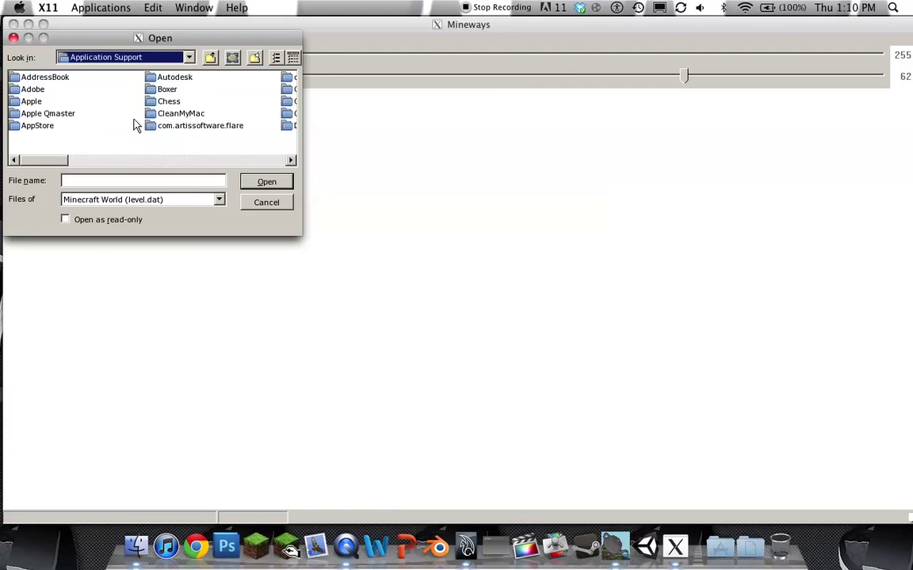
drag(68, 164, 205, 166)
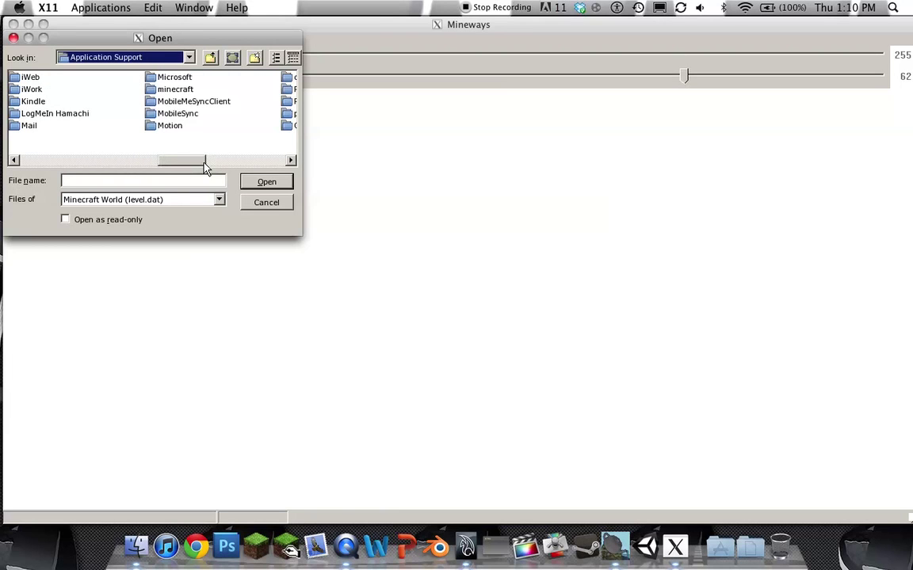
click(176, 90)
double_click(178, 92)
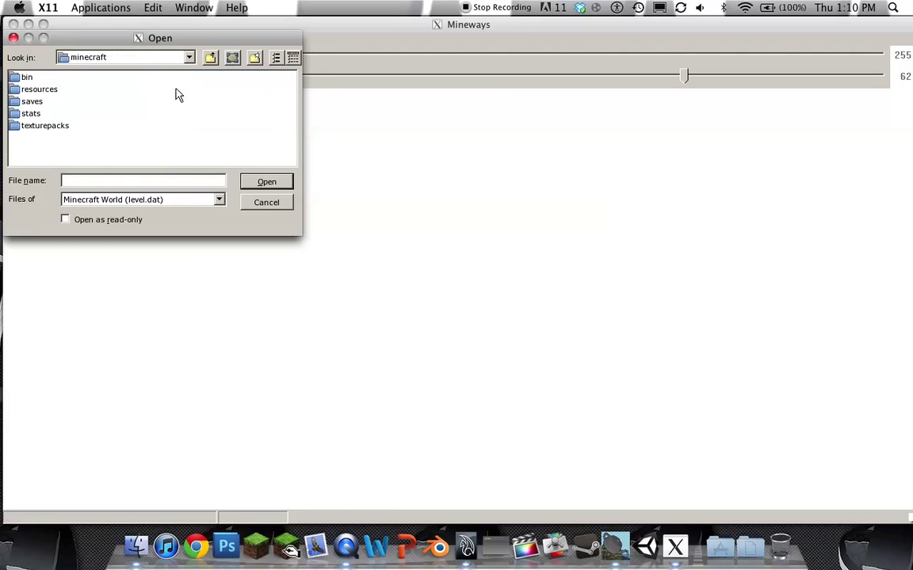
double_click(26, 102)
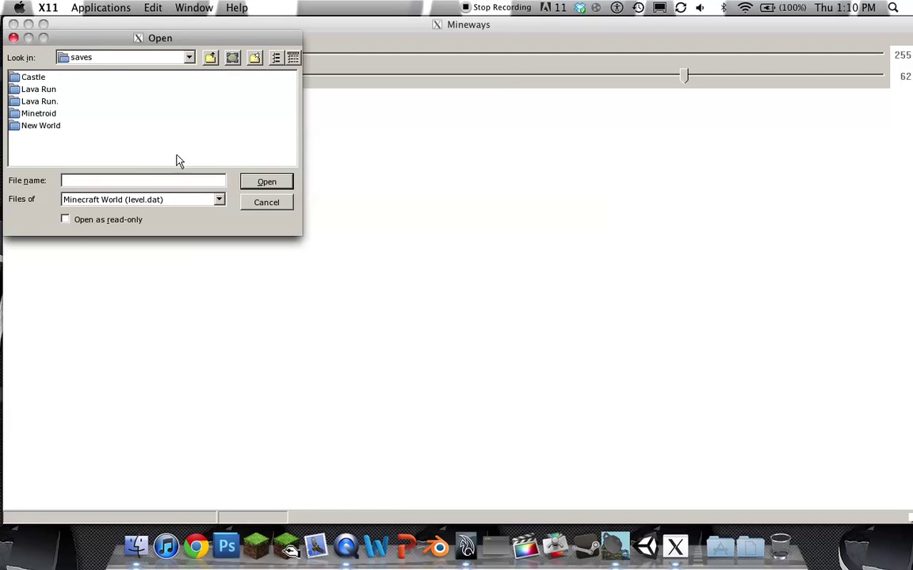
- Load the Castle world's level.dat into Mineways
click(33, 79)
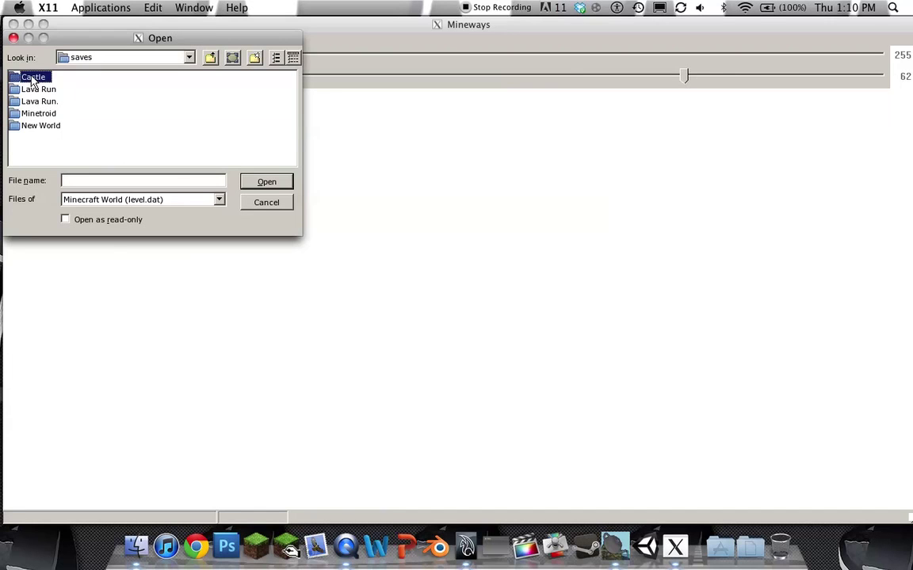
double_click(32, 79)
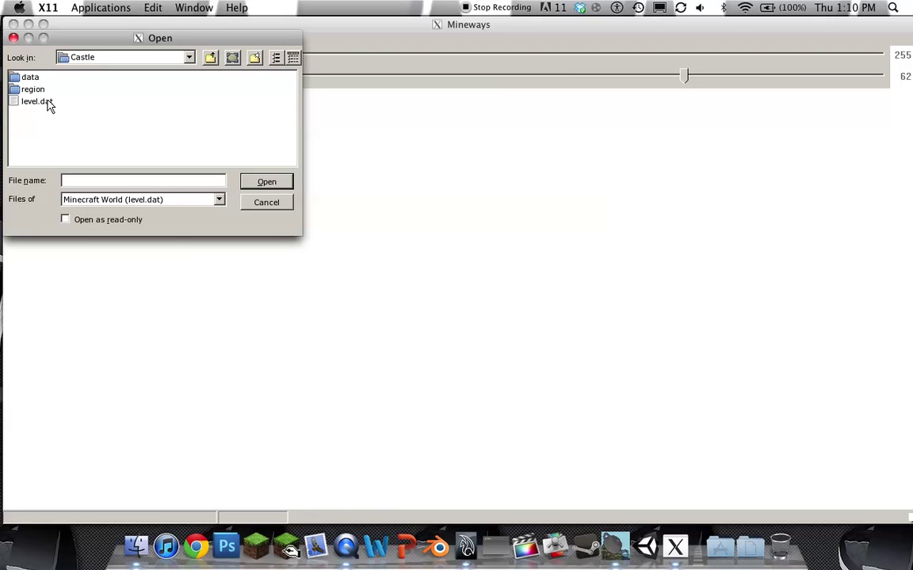
click(49, 103)
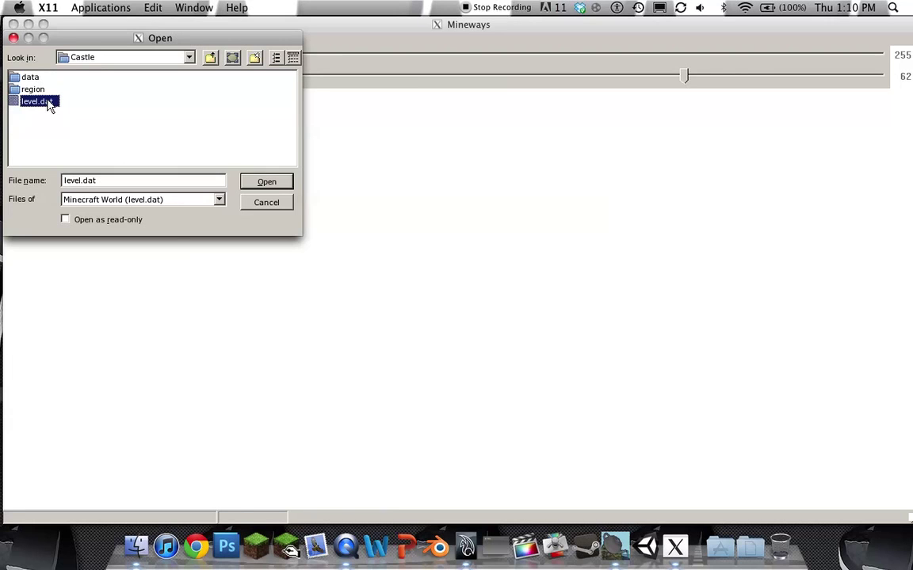
double_click(49, 104)
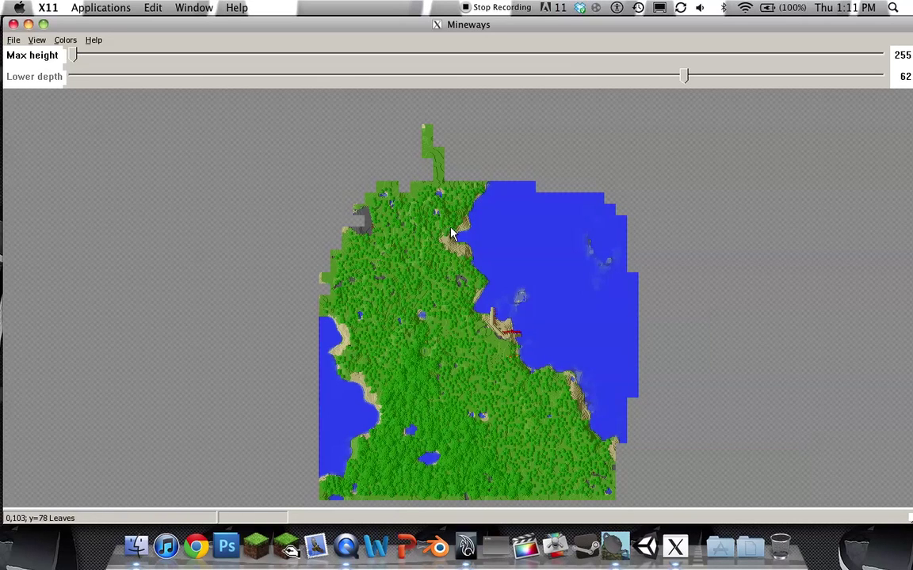
- Pan toward the coastline, clear the first rectangle, and redraw the export area over the beach
drag(435, 163, 420, 194)
right_drag(481, 228, 435, 205)
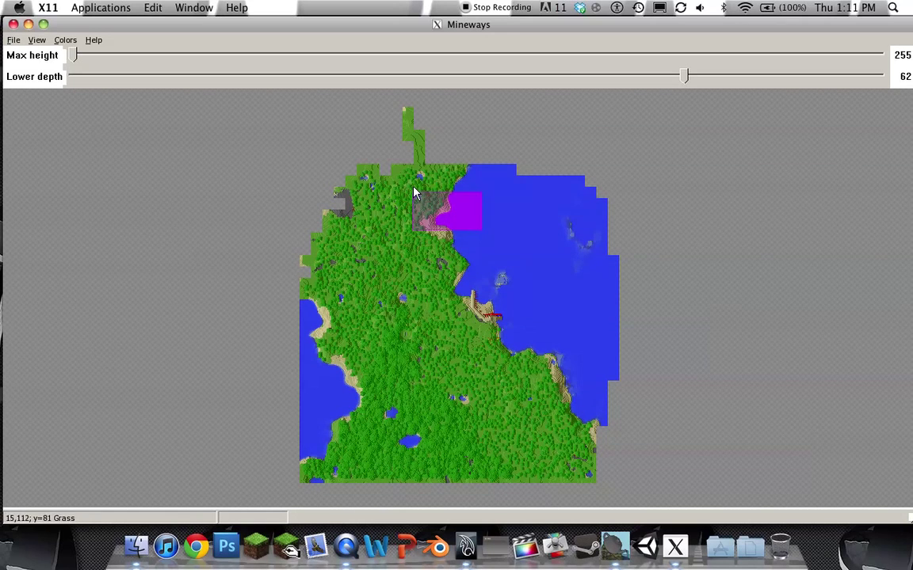
right_click(445, 231)
right_drag(445, 231, 458, 239)
click(13, 40)
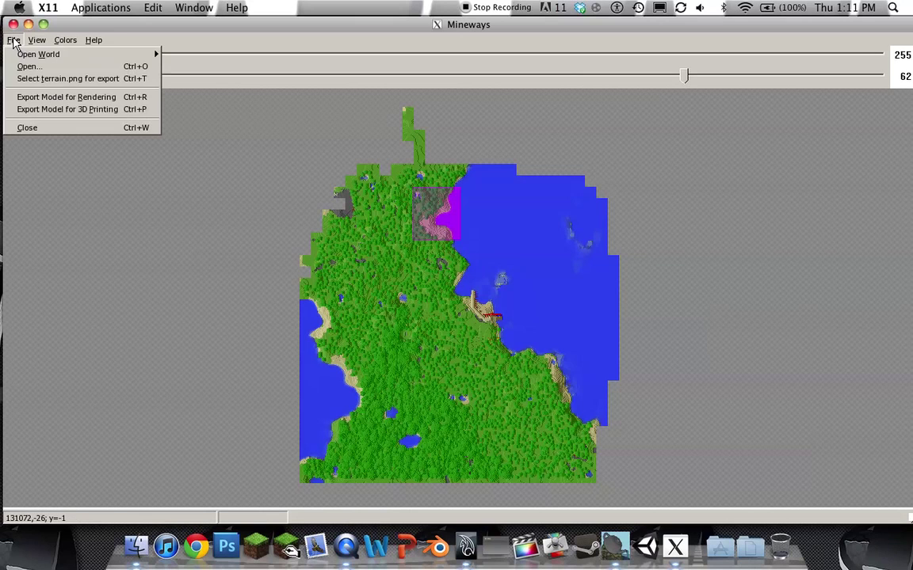
- Load terrain.png from Desktop > Top Secret > Minecraft > MinewaysMac as the export texture
click(31, 80)
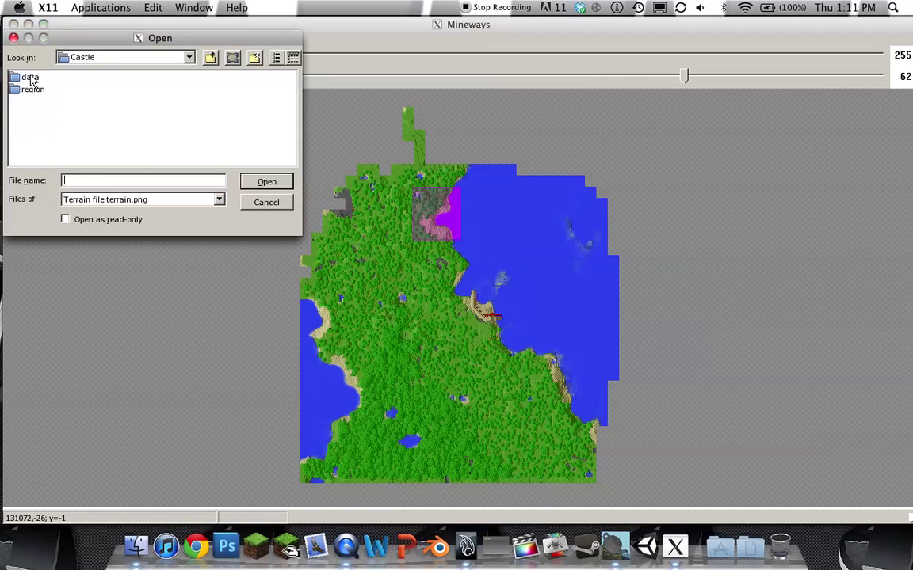
click(188, 60)
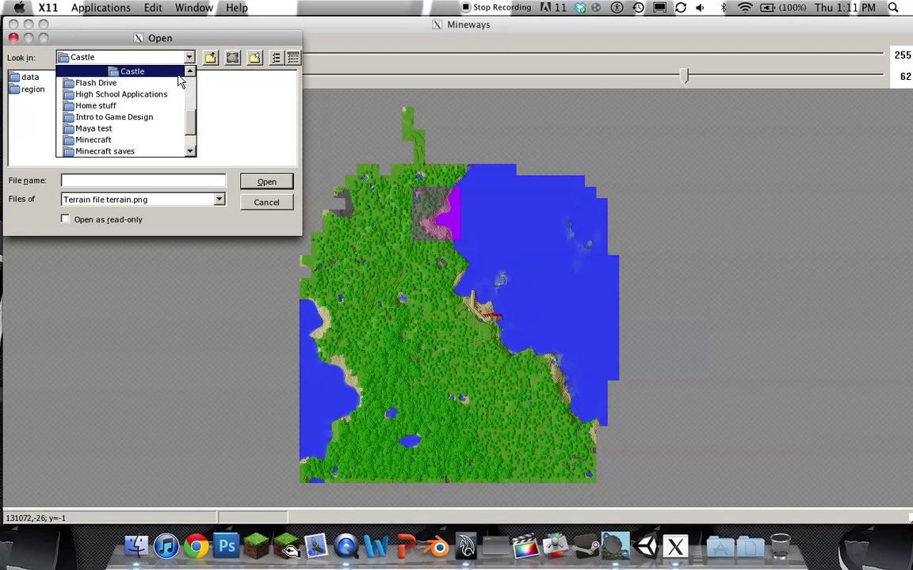
scroll(156, 146, up, 5)
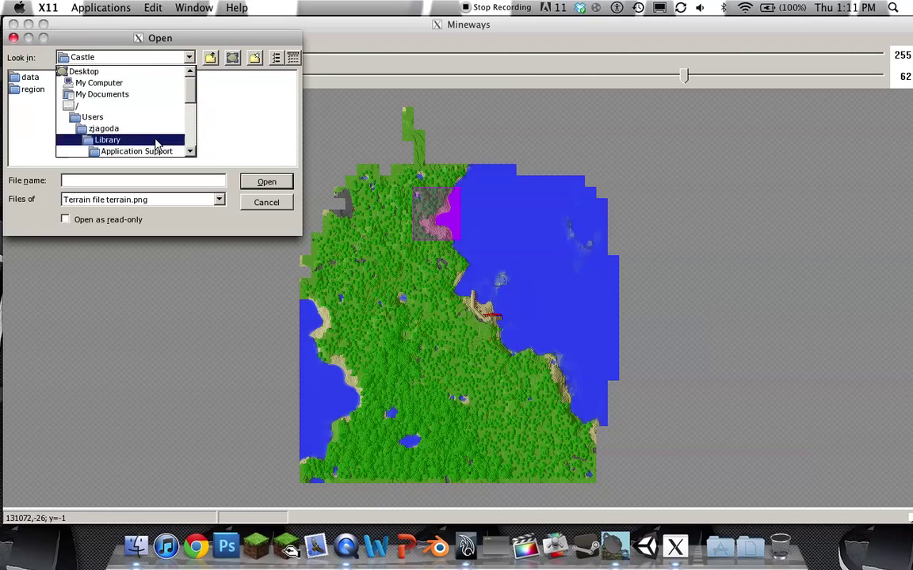
scroll(157, 143, down, 3)
scroll(157, 142, up, 3)
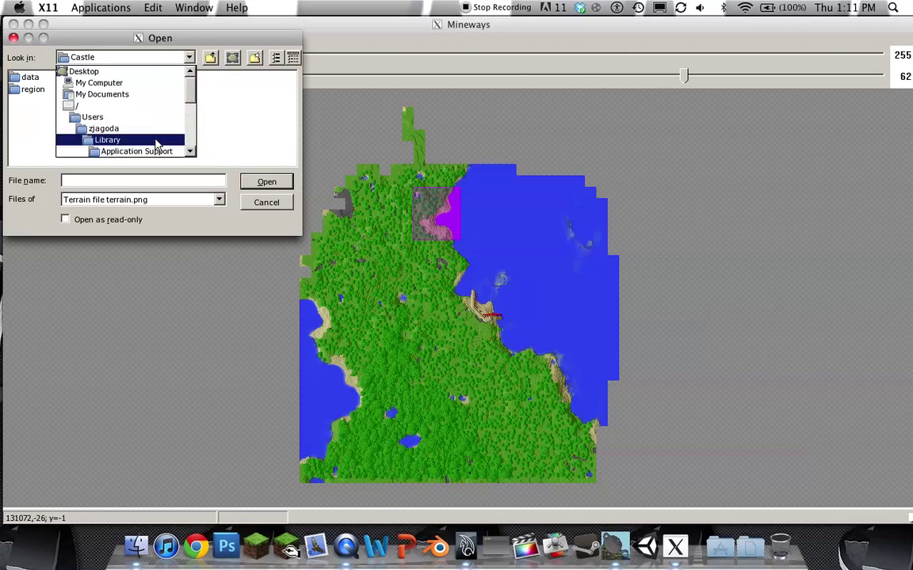
click(101, 72)
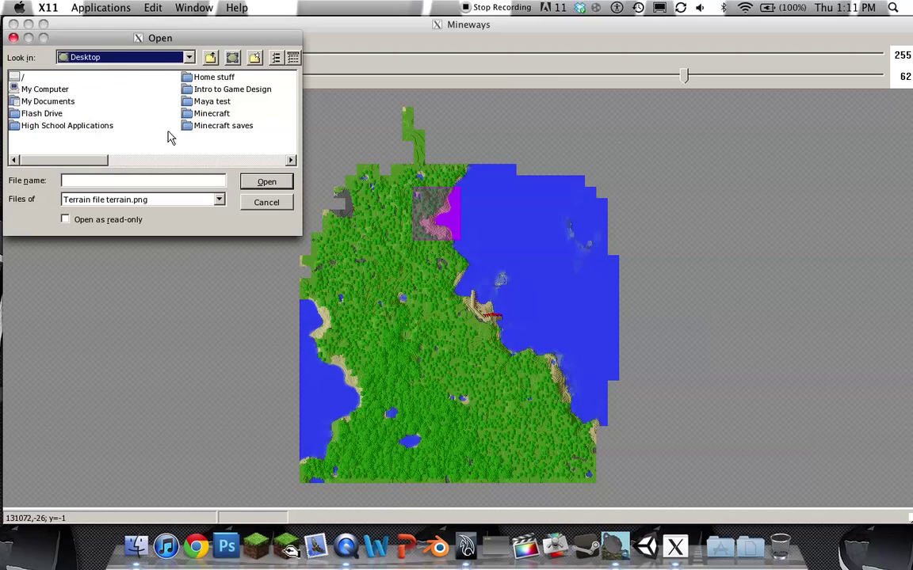
drag(61, 159, 149, 158)
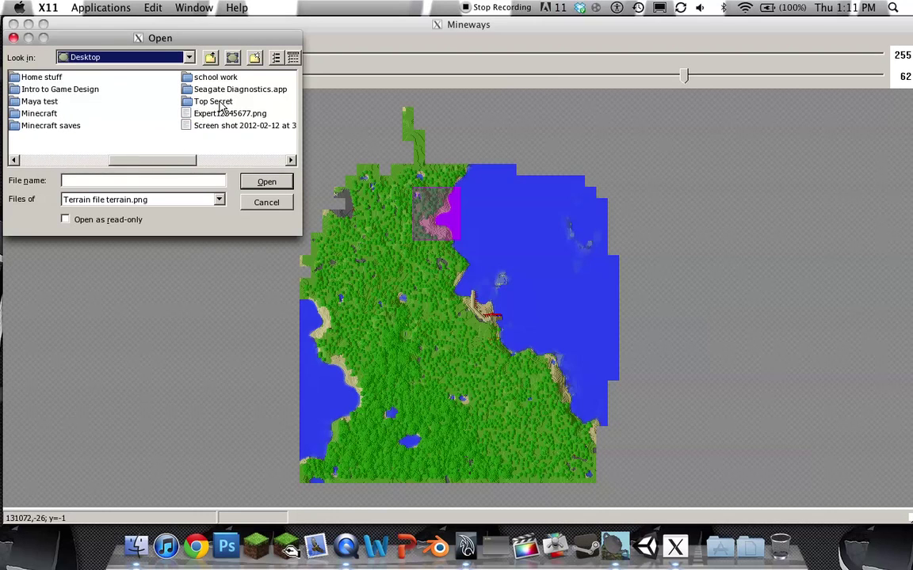
double_click(222, 108)
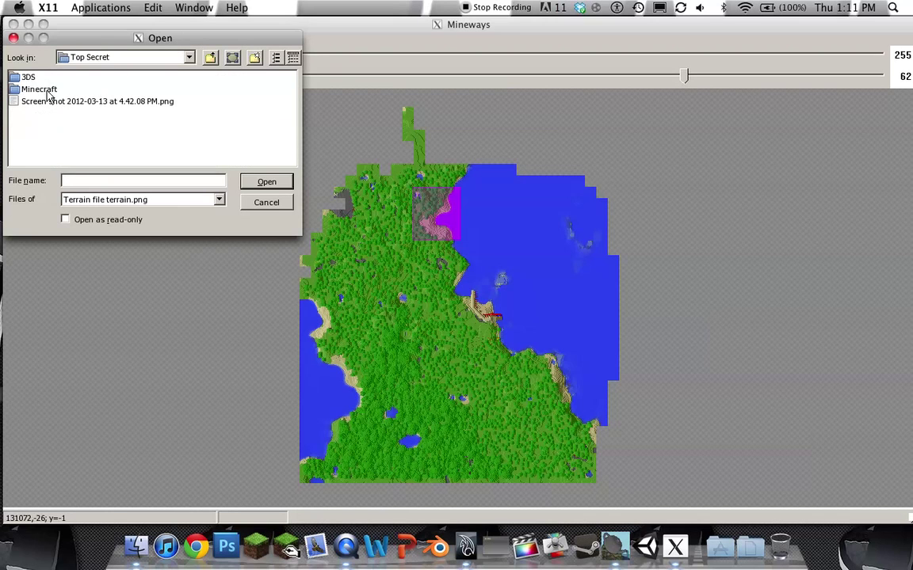
double_click(39, 90)
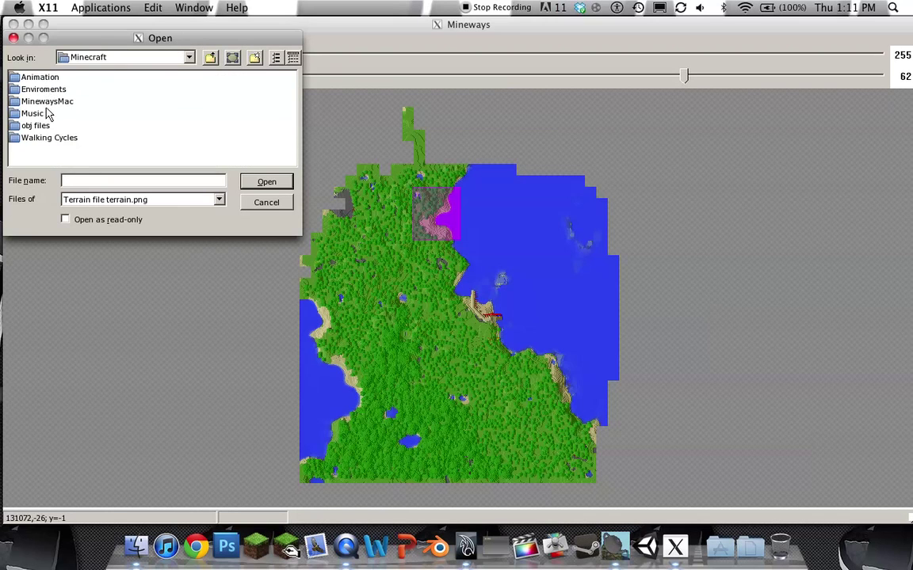
double_click(46, 103)
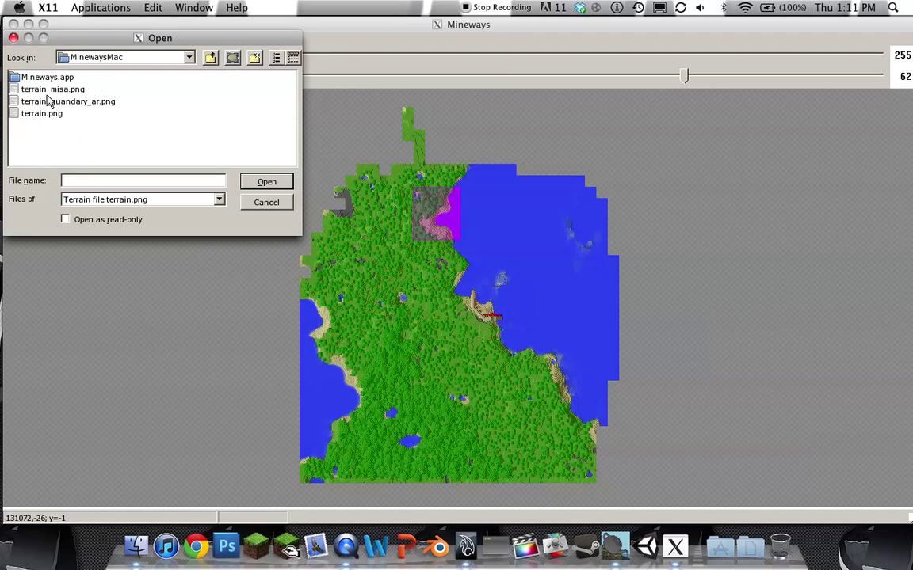
click(48, 117)
double_click(49, 116)
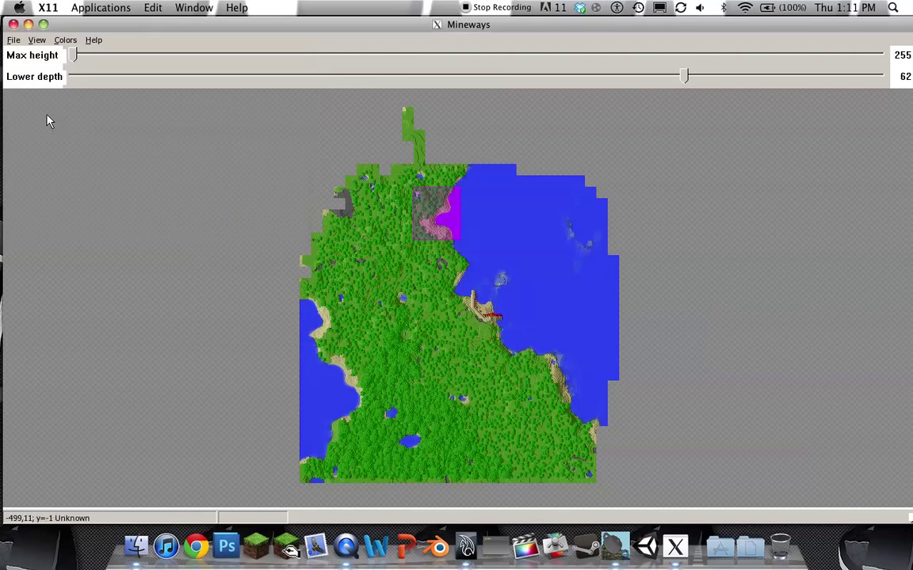
- Export the model for rendering to the Desktop as 'YouTune Test For Mineways' and accept the settings
click(14, 41)
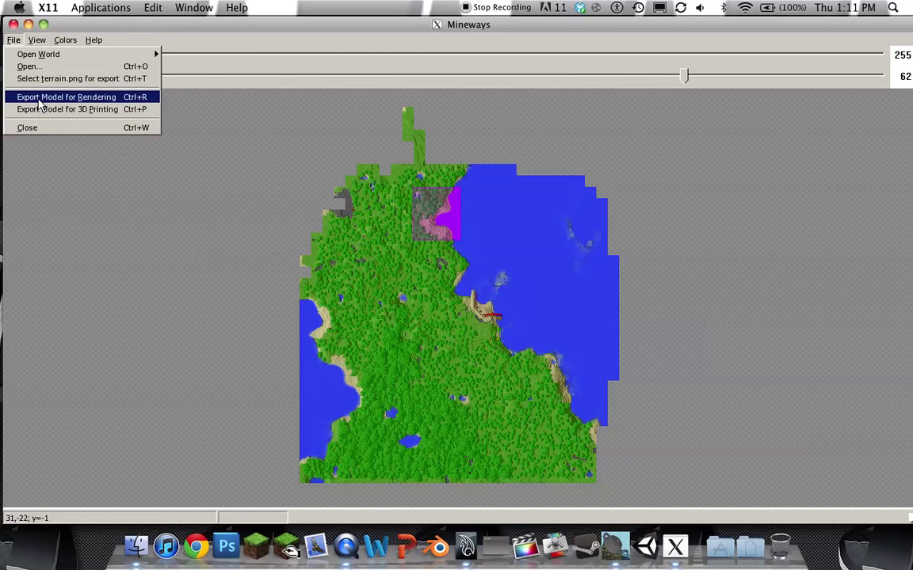
click(108, 98)
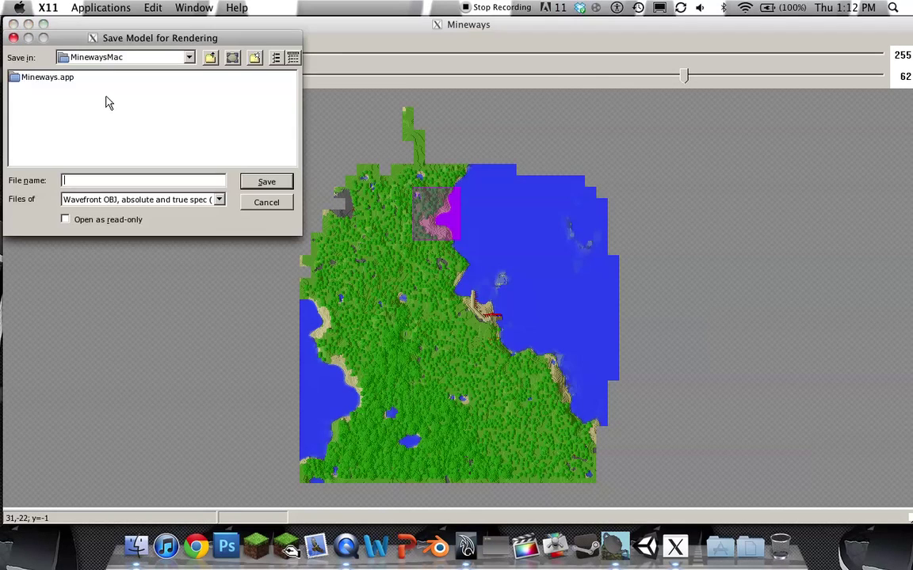
click(170, 56)
scroll(171, 91, up, 5)
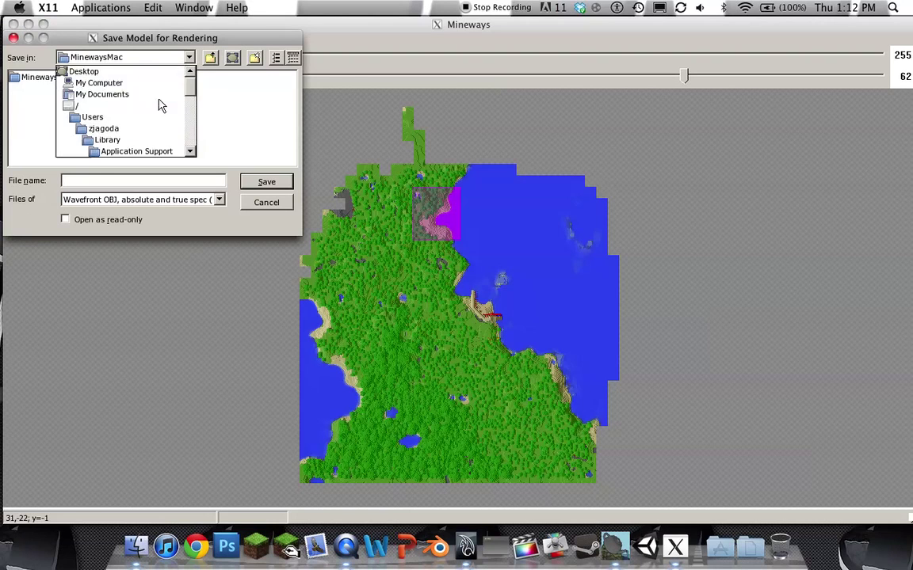
click(90, 72)
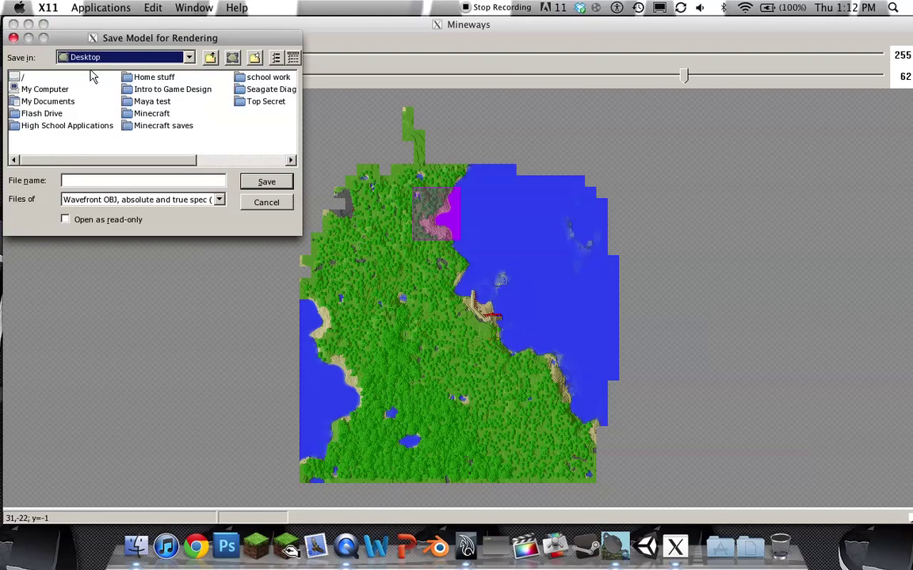
click(109, 181)
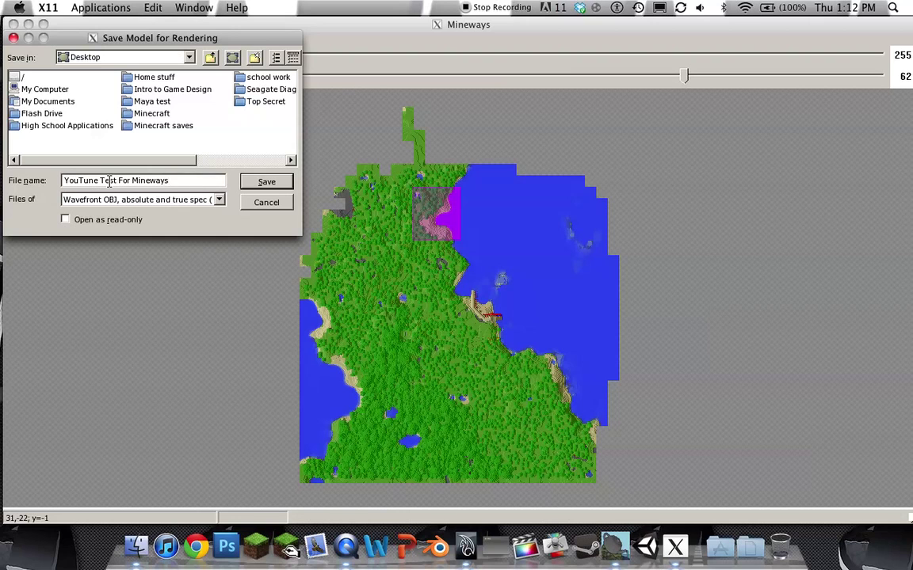
key(Return)
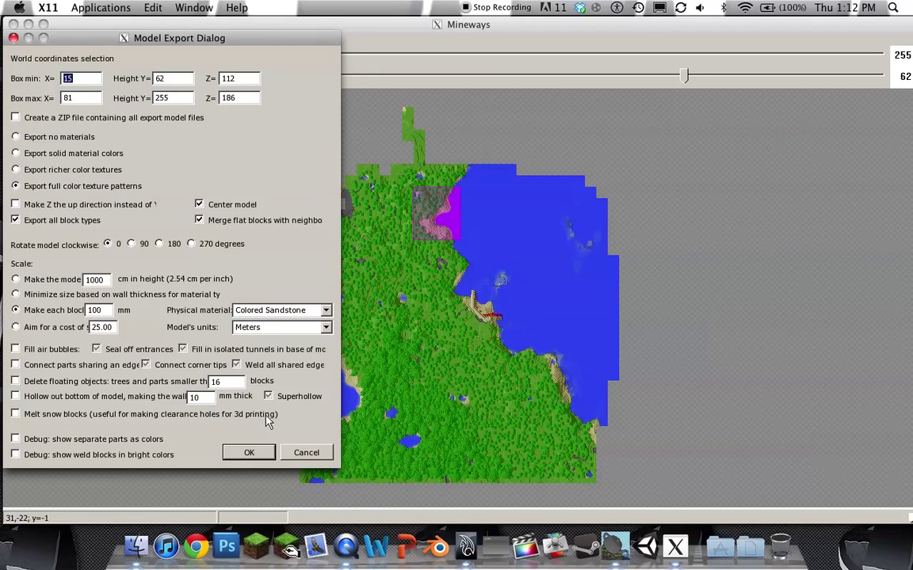
click(259, 458)
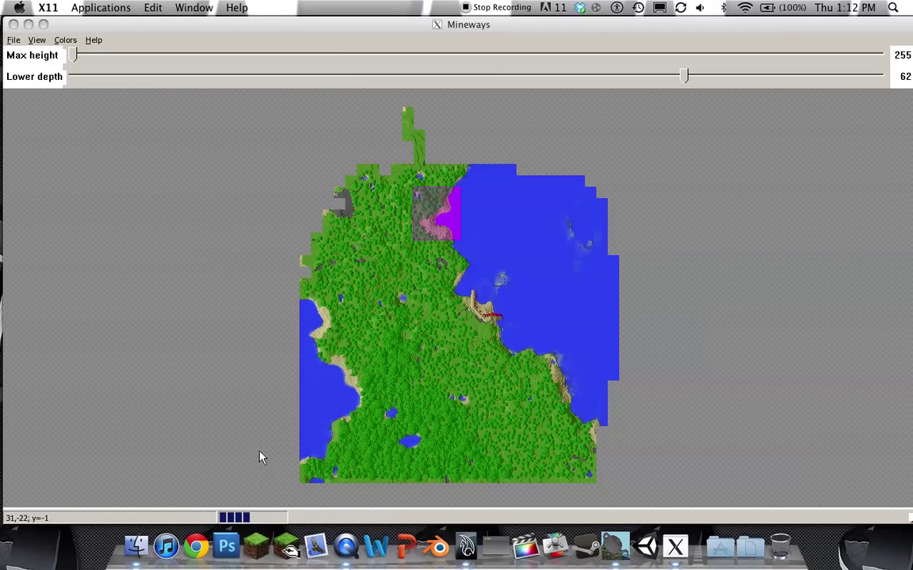
- Minimize Mineways and select the exported RGB and Alpha PNGs, .mtl and .obj files
click(28, 25)
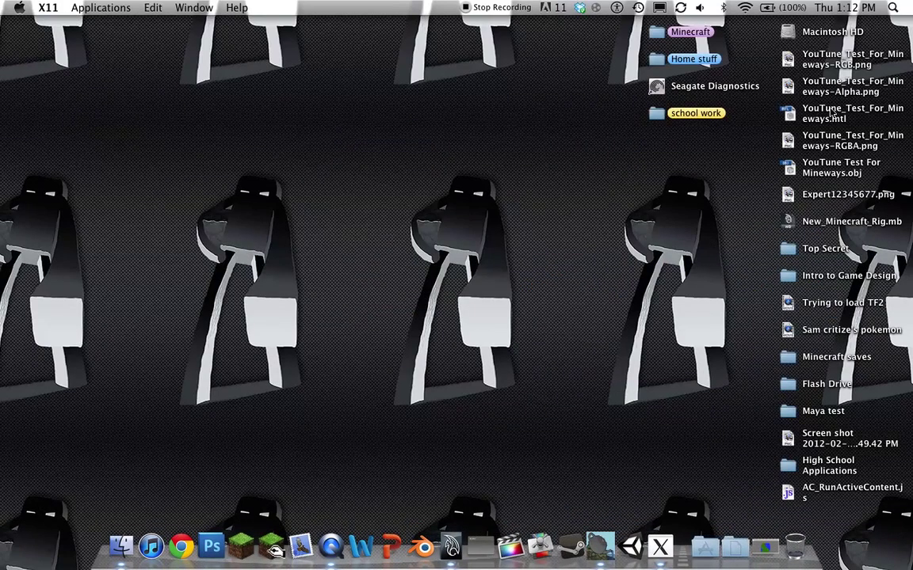
click(828, 61)
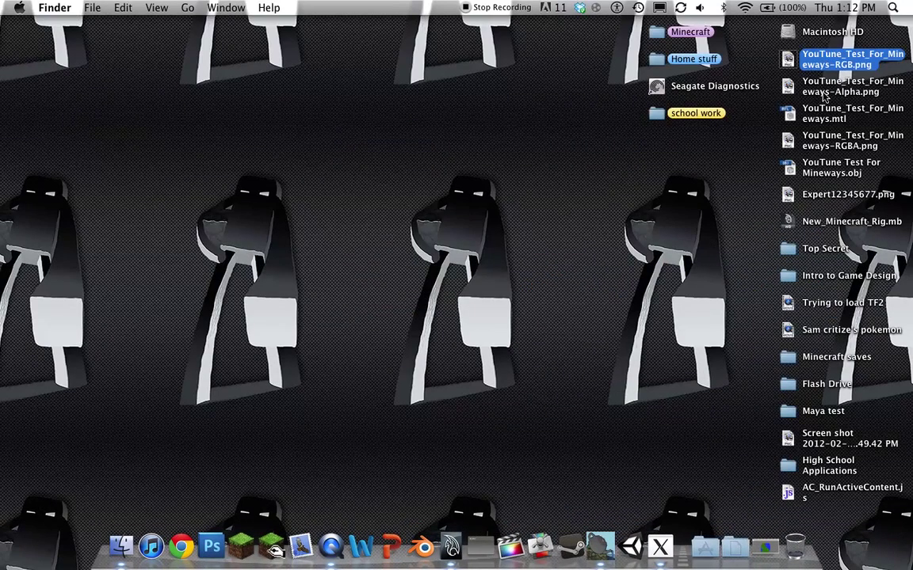
click(824, 91)
click(823, 117)
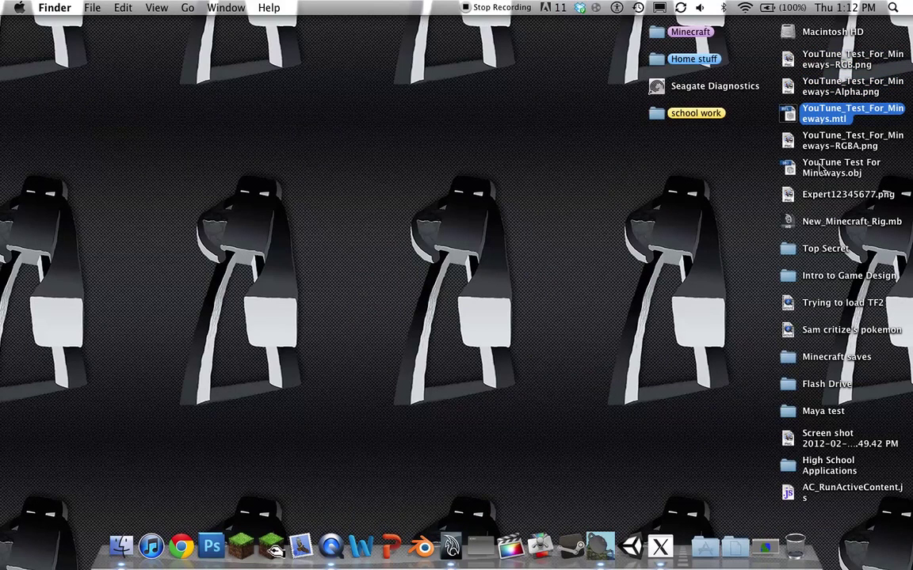
click(820, 168)
drag(820, 173, 790, 194)
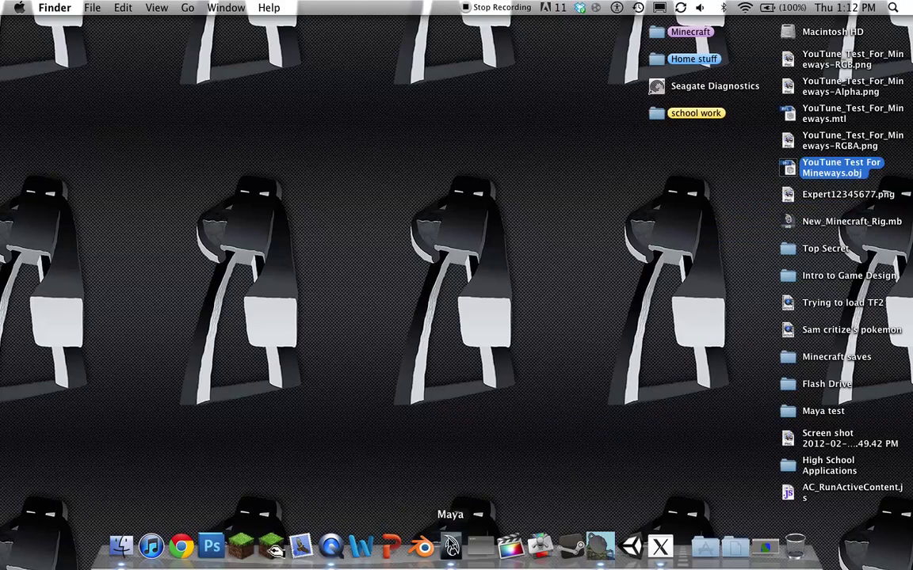
- Drag YouTune Test For Mineways.obj onto Maya's Dock icon and choose Don't Save for the rig
click(451, 547)
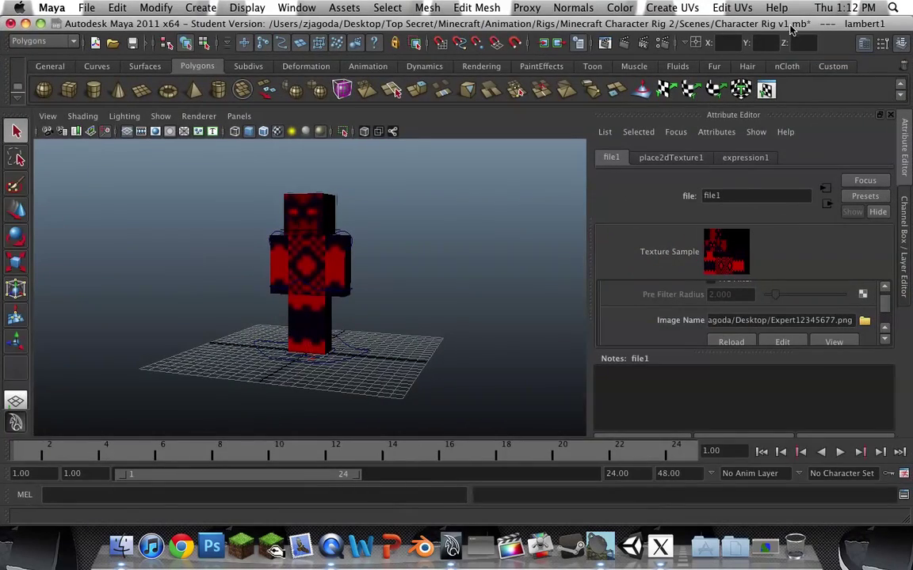
drag(821, 26, 725, 26)
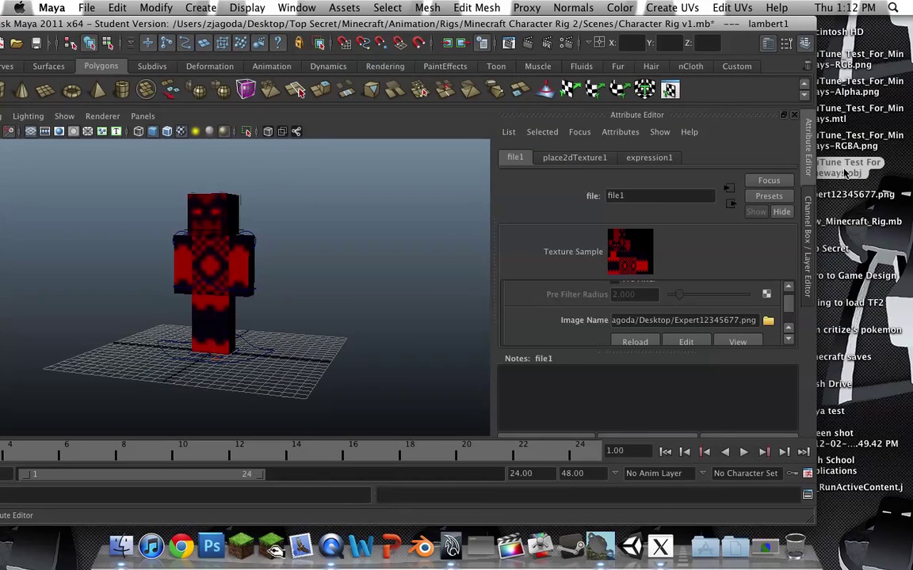
drag(846, 173, 451, 547)
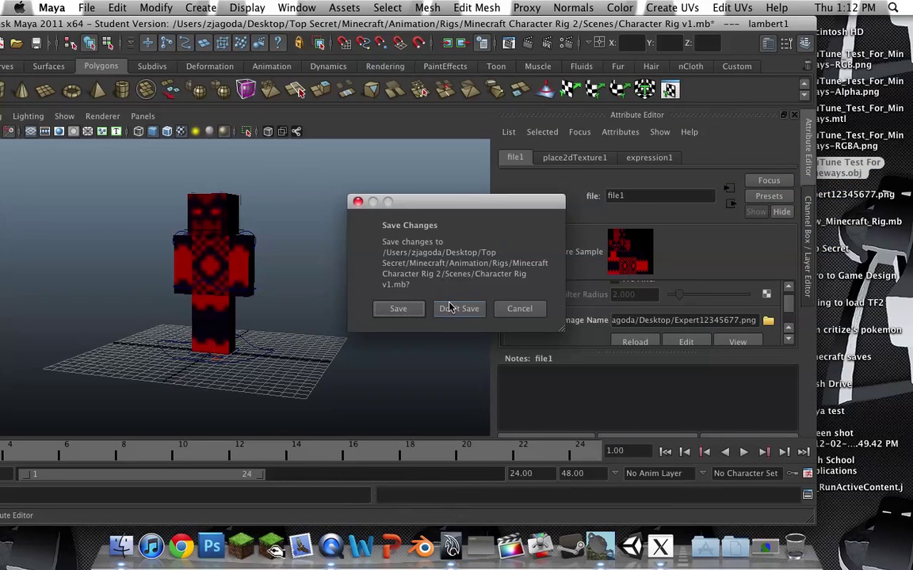
click(458, 308)
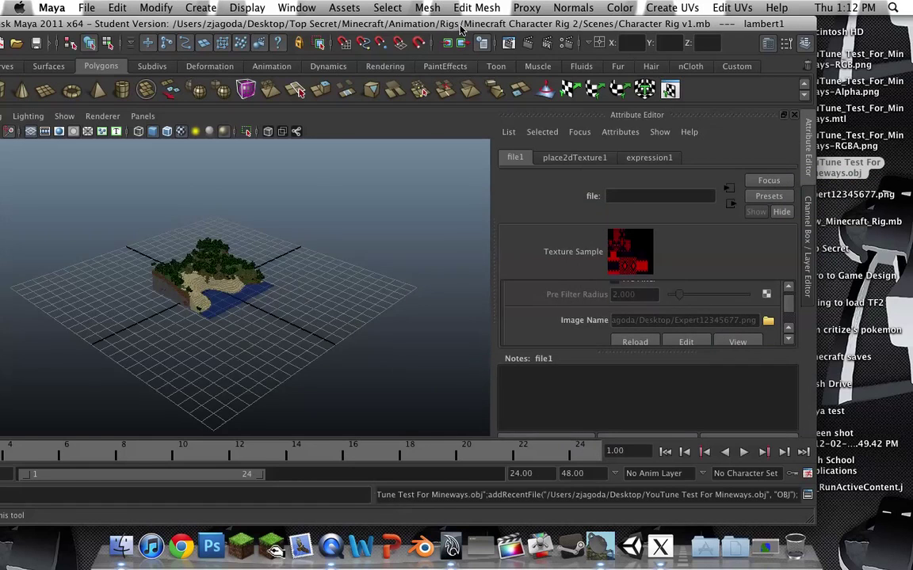
drag(460, 24, 557, 6)
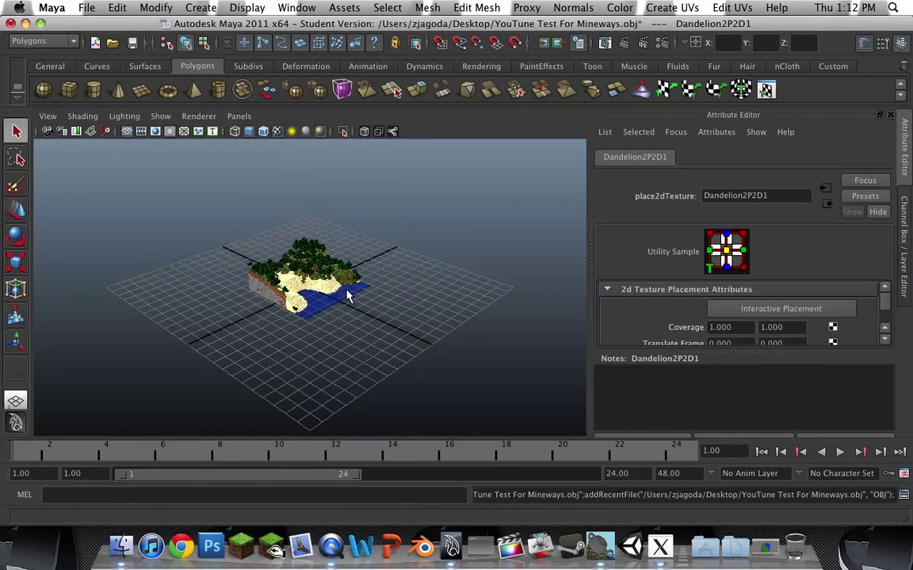
- Orbit around the island and render the current frame with Maya Software at 640 x 480
scroll(307, 319, up, 10)
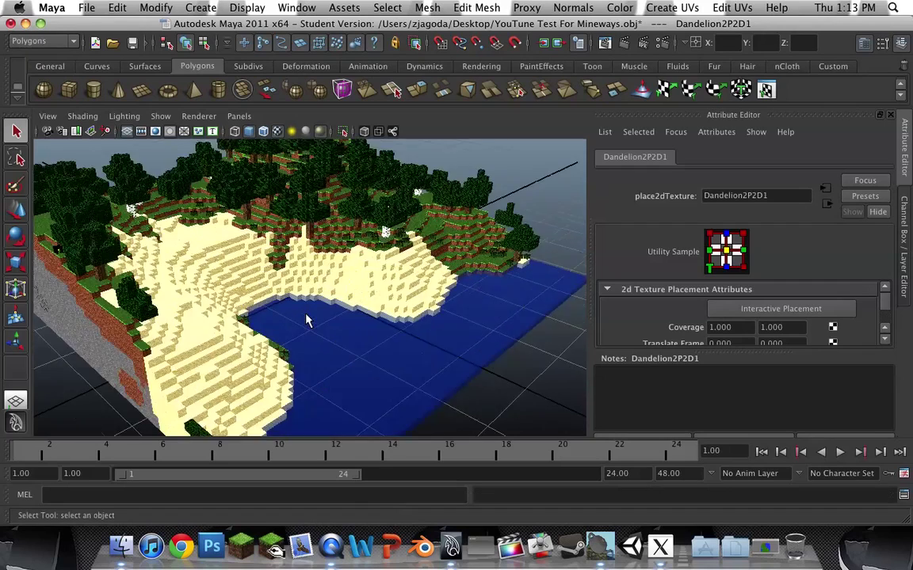
scroll(308, 319, down, 10)
alt+drag(411, 268, 311, 252)
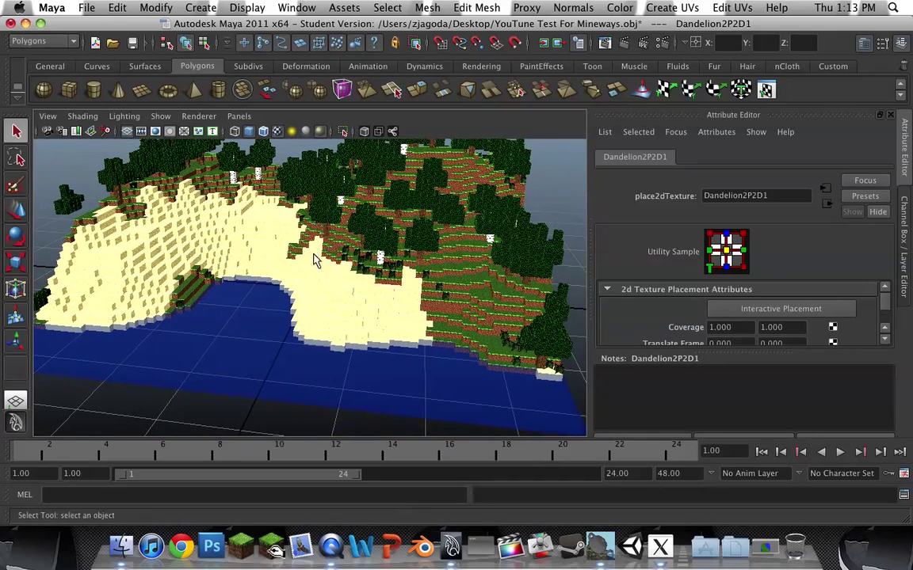
click(622, 44)
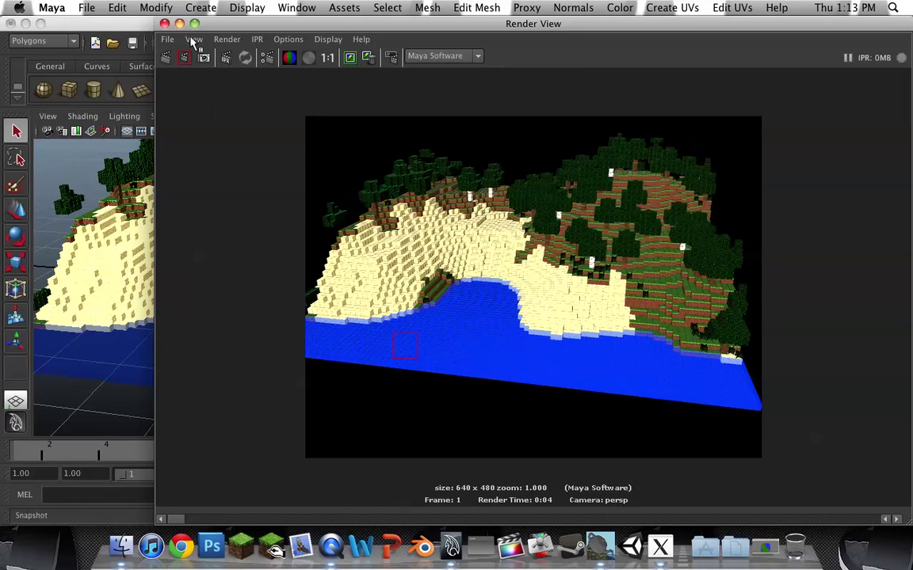
- Close Render View, select the Sand, Grass, Leaves and Stationary_Water meshes, then tumble underneath
click(165, 23)
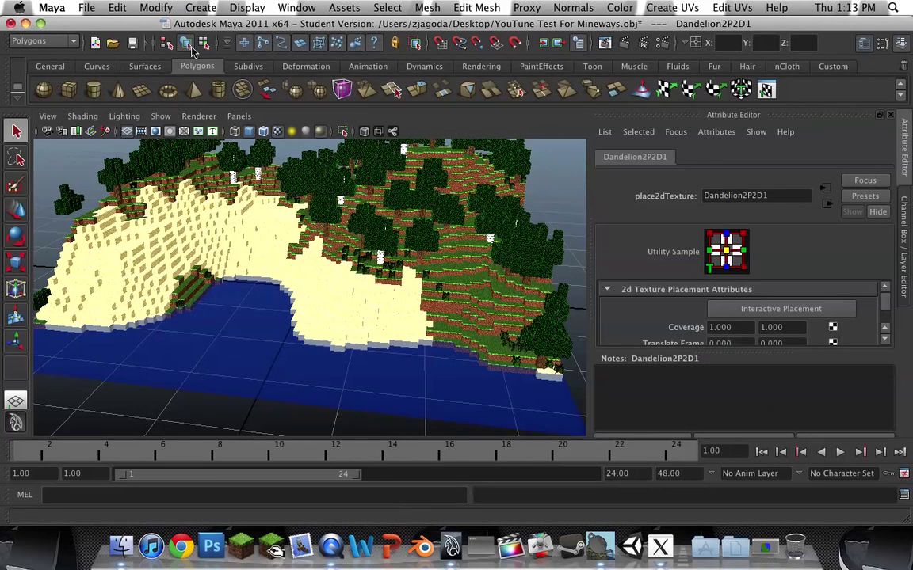
click(404, 297)
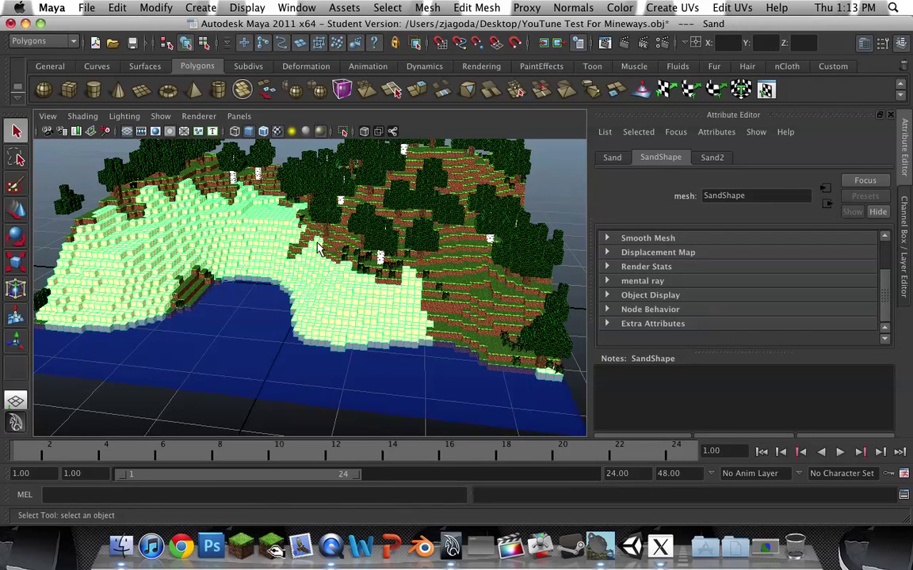
click(460, 288)
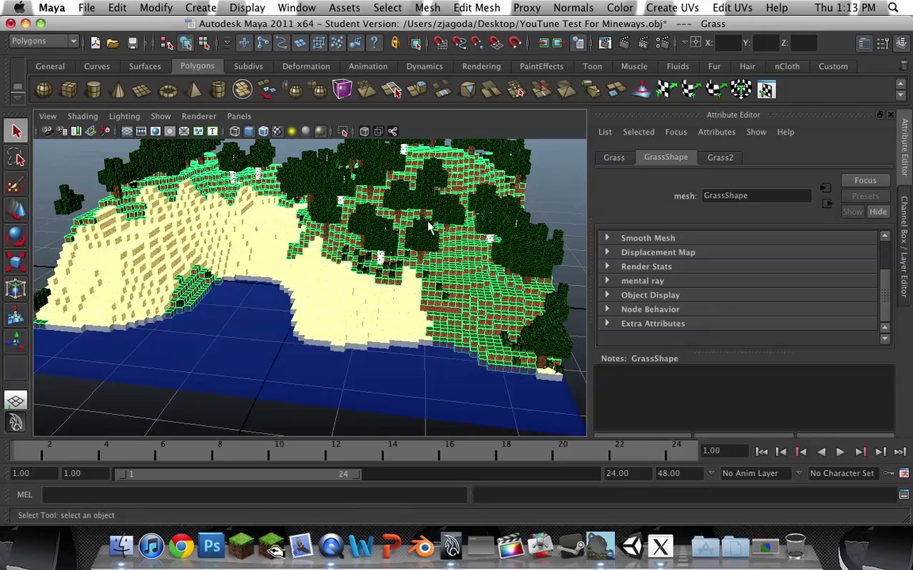
click(382, 240)
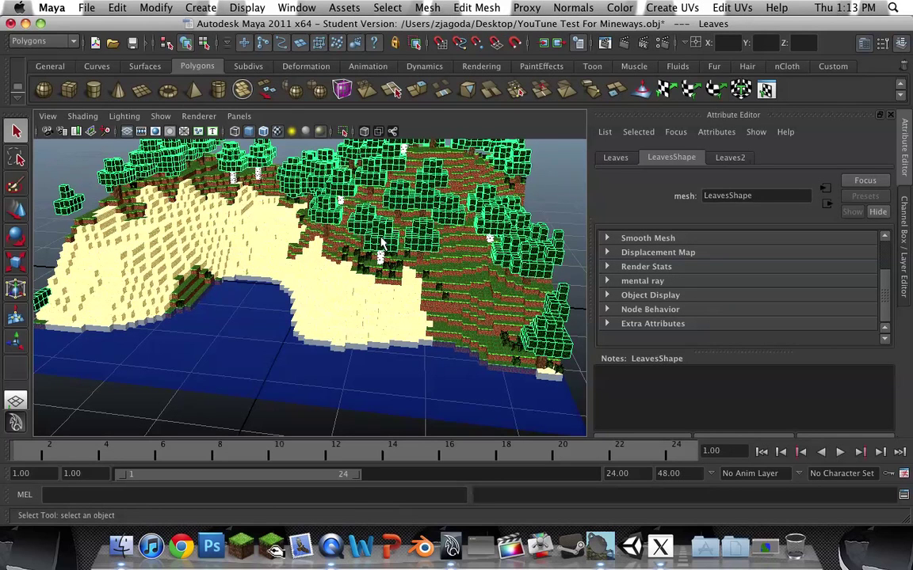
click(366, 285)
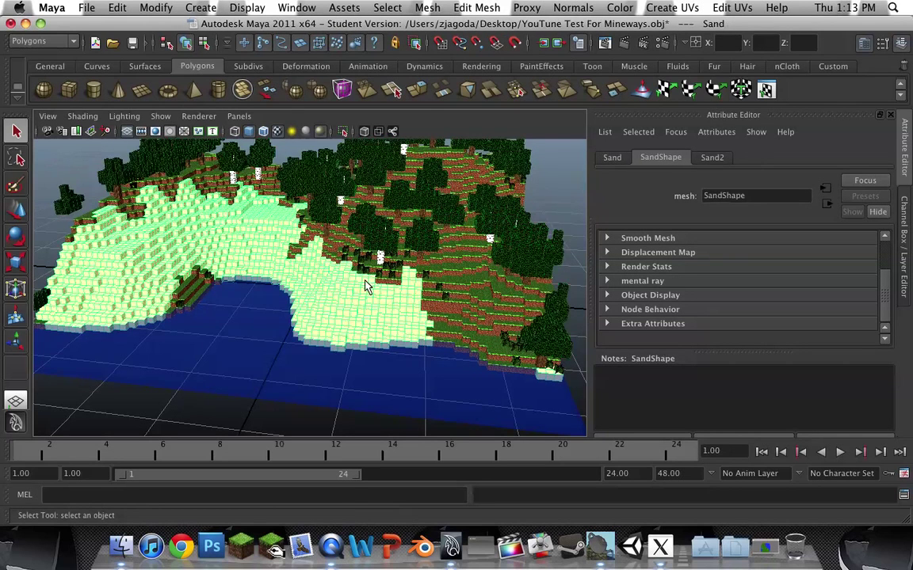
click(235, 307)
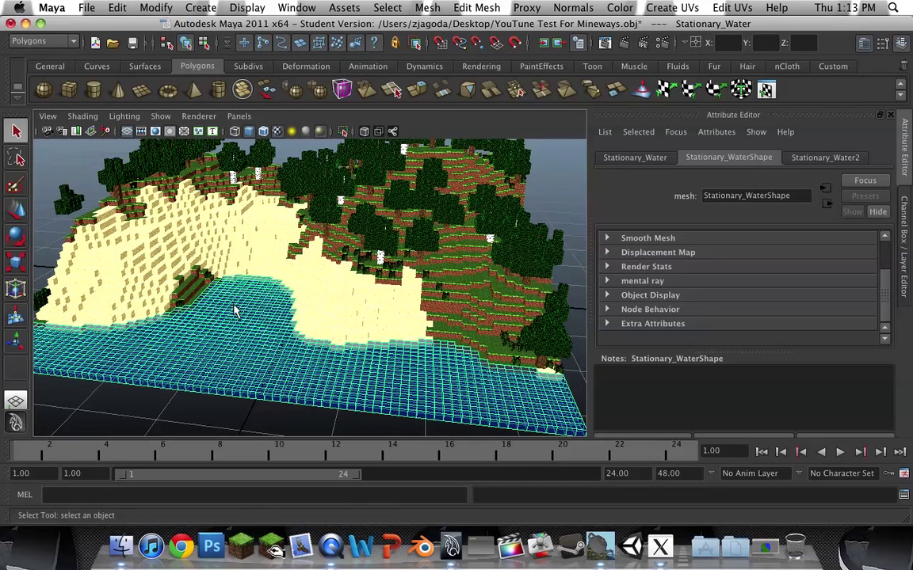
click(204, 411)
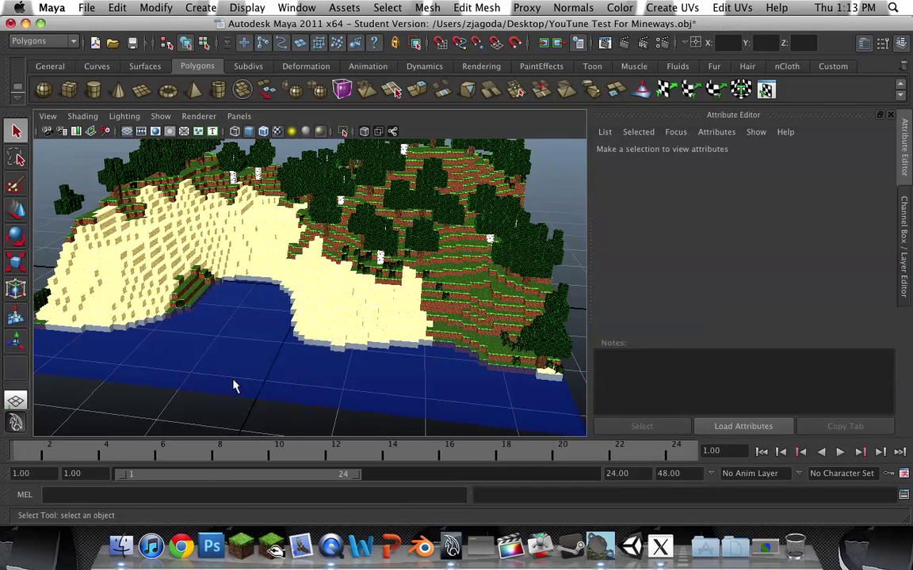
alt+drag(237, 384, 568, 360)
- Zoom in on the stone underside, select the sand mesh with the Move tool, and orbit close around it
scroll(478, 342, up, 10)
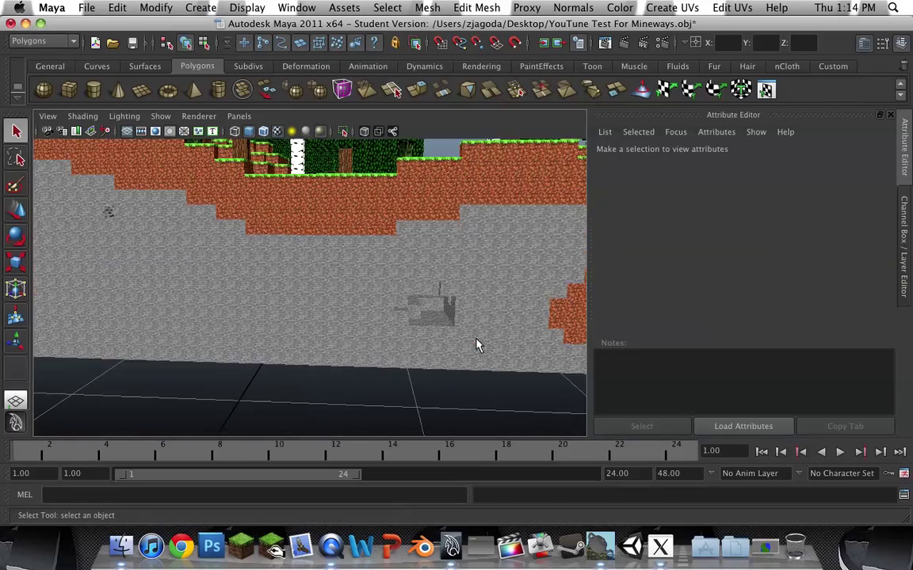
alt+drag(469, 336, 386, 380)
scroll(461, 354, up, 10)
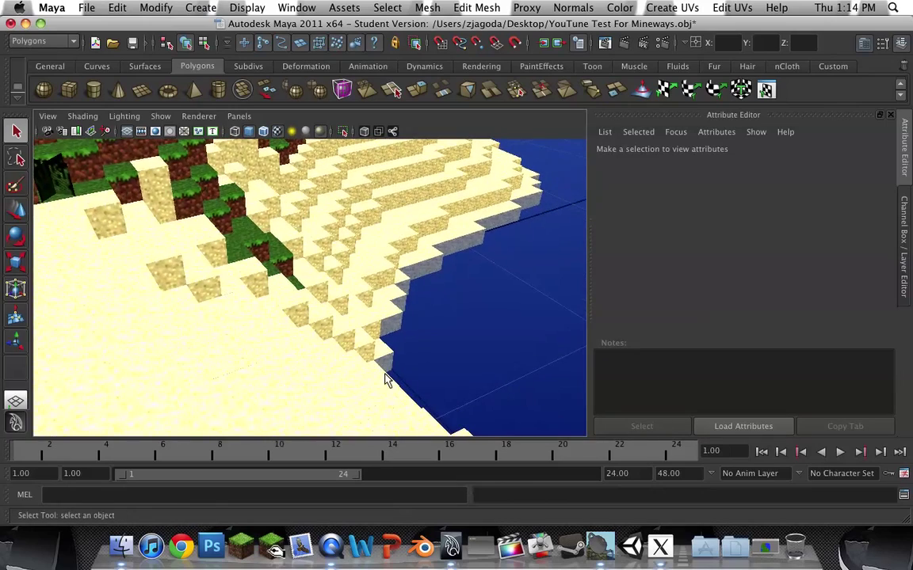
click(265, 300)
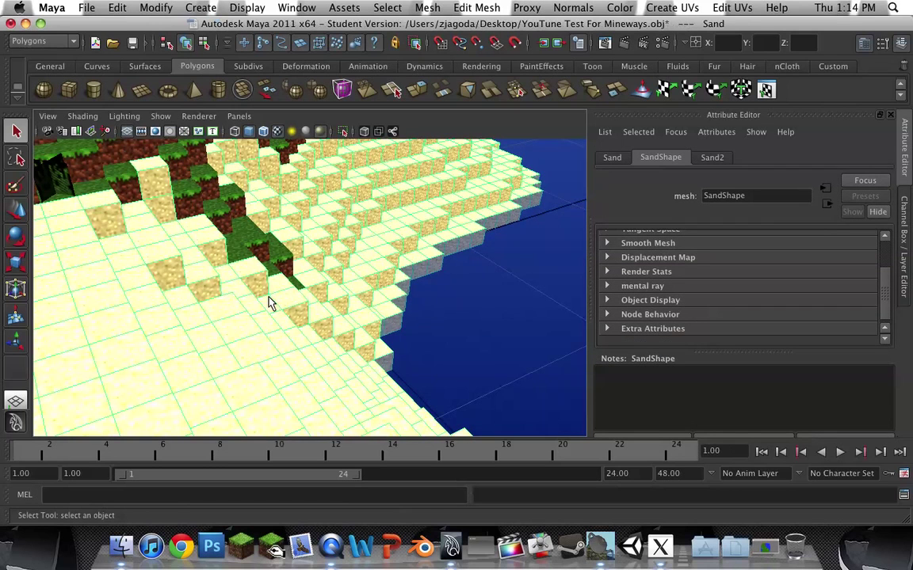
key(w)
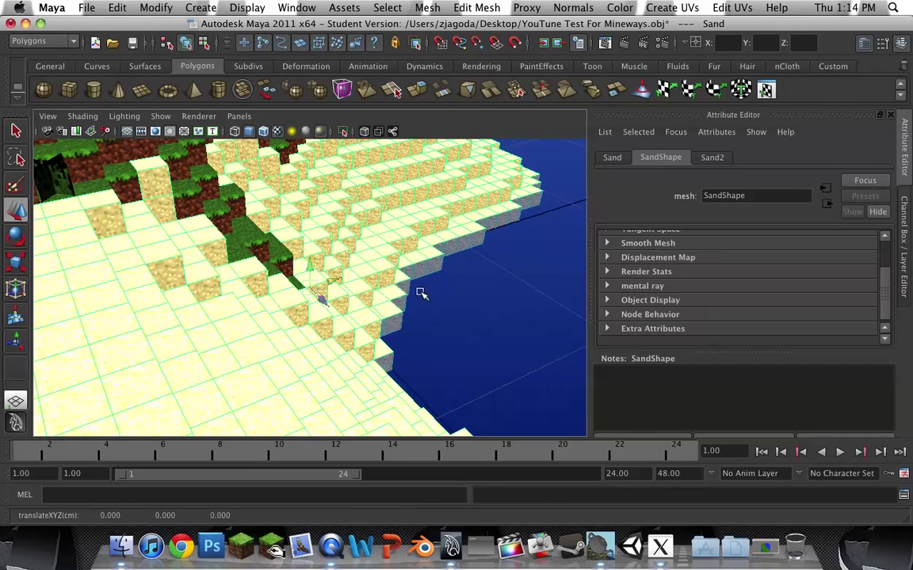
alt+drag(450, 299, 175, 289)
- Select all terrain meshes and scale them uniformly to about 1.09 times, then view from above
key(a)
click(89, 232)
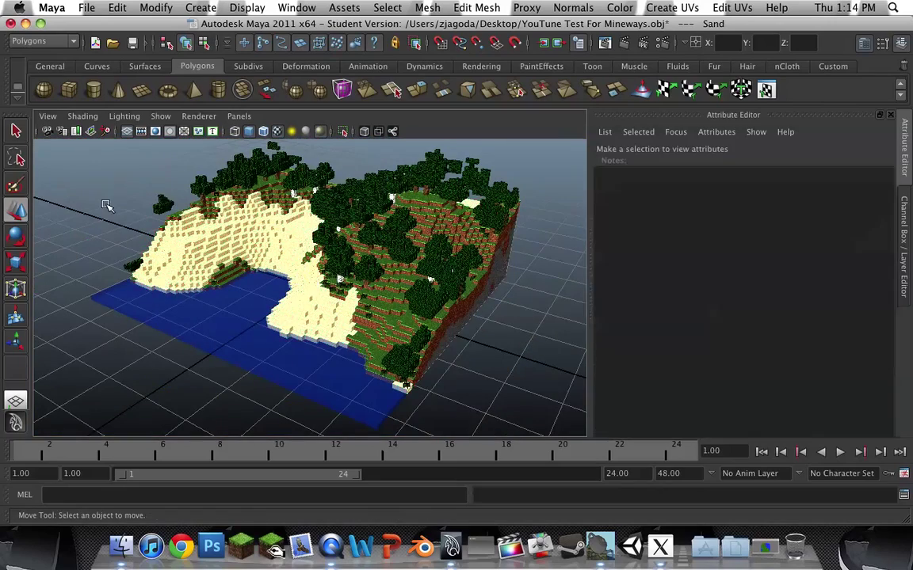
key(ctrl+shift+a)
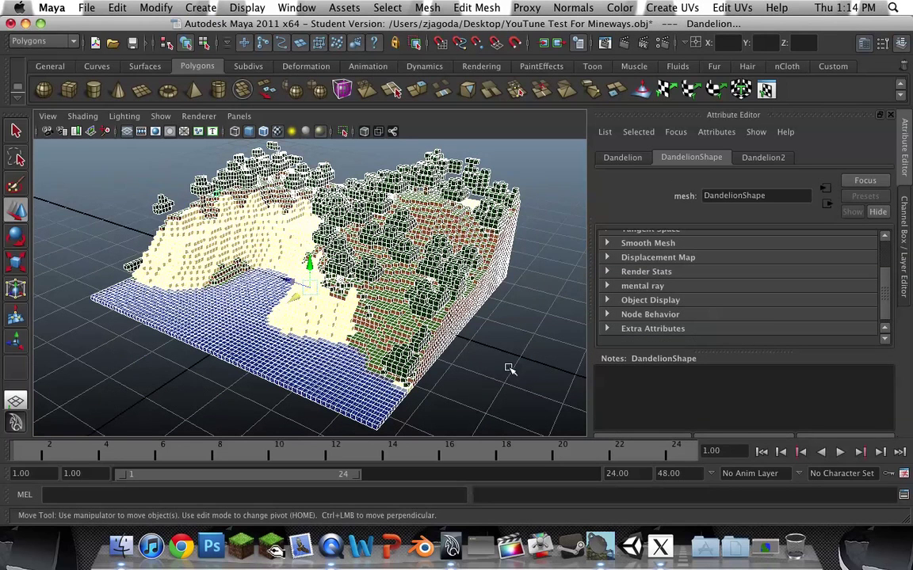
key(r)
scroll(460, 329, down, 5)
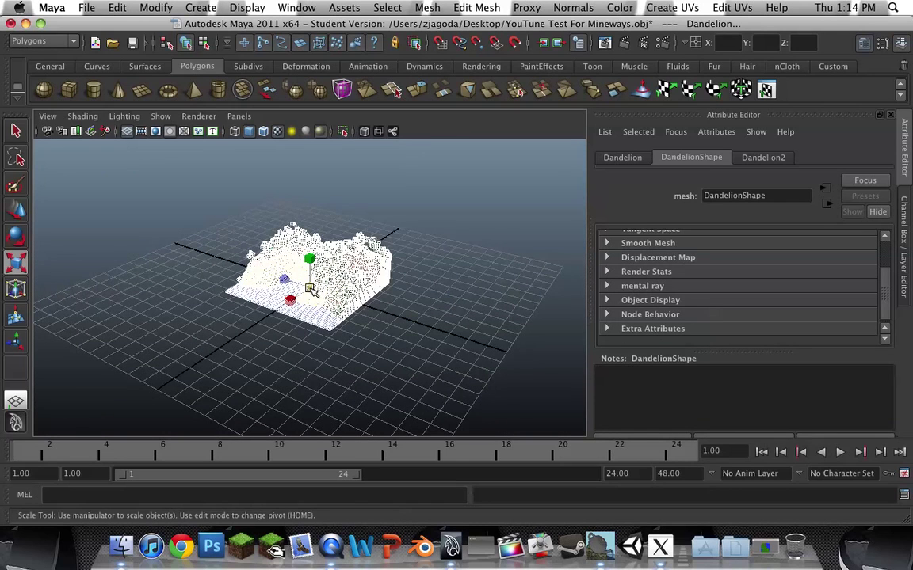
drag(311, 290, 369, 281)
click(452, 336)
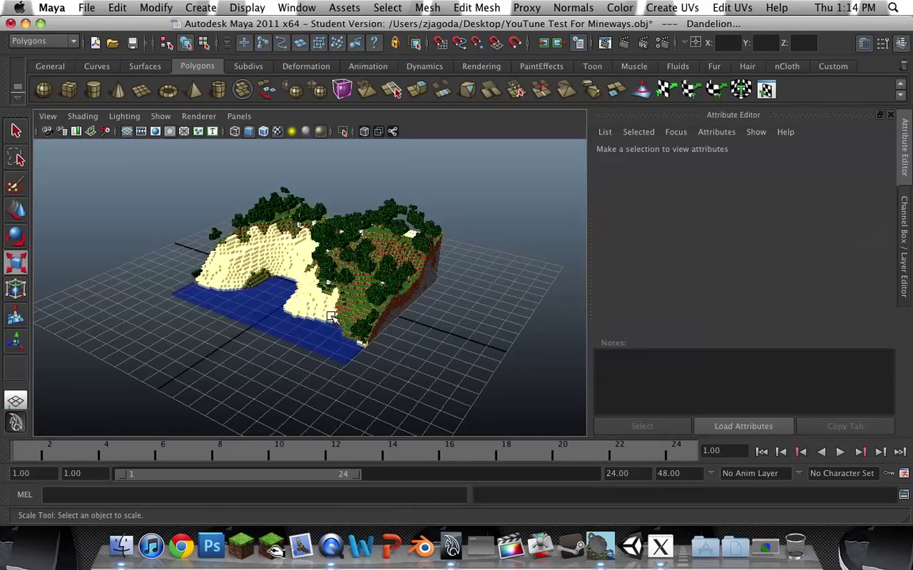
scroll(331, 316, up, 5)
scroll(326, 312, down, 5)
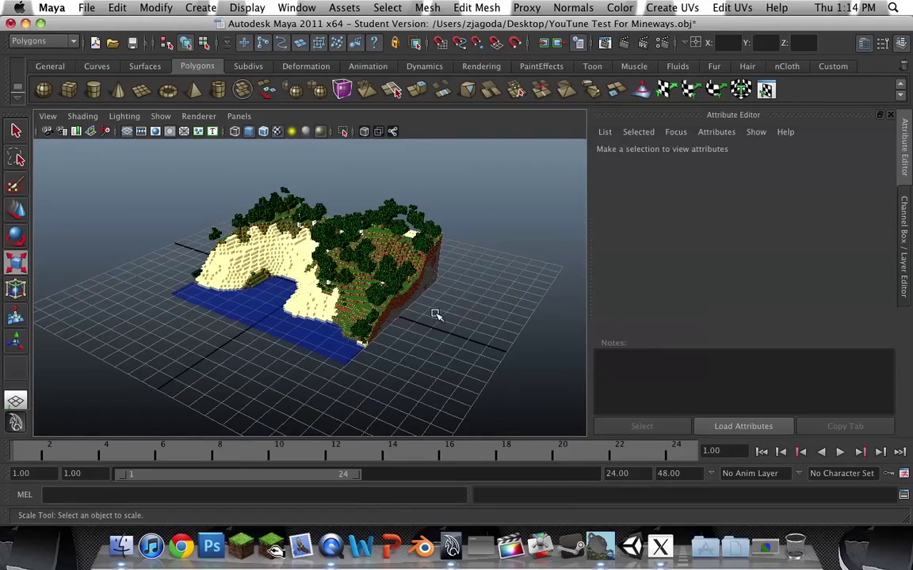
alt+drag(461, 316, 538, 349)
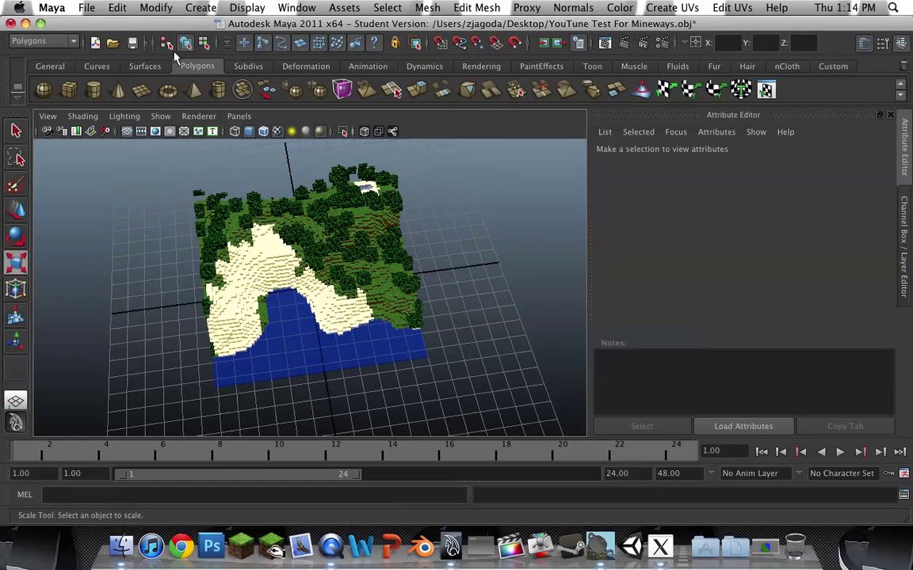
- Start a File > Import and go to the Desktop folder
click(91, 5)
click(106, 143)
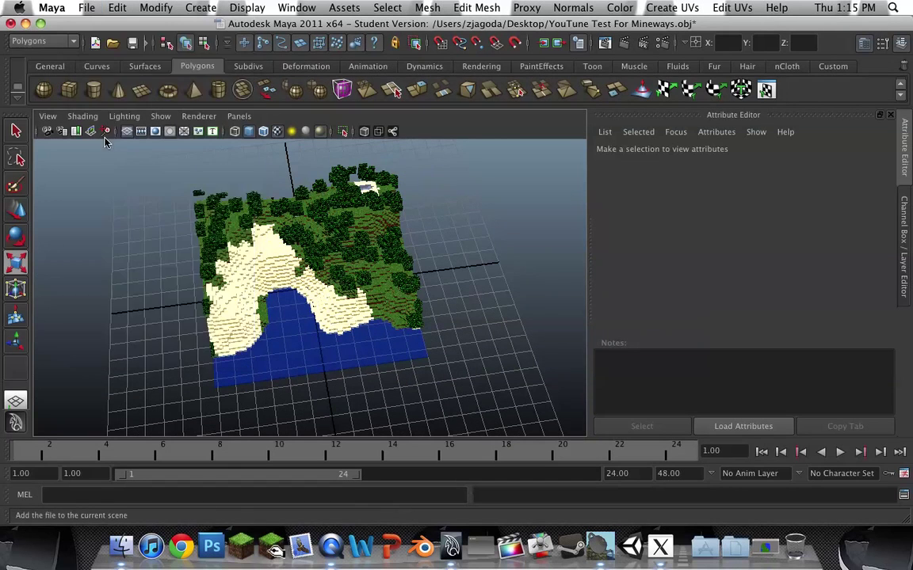
click(199, 46)
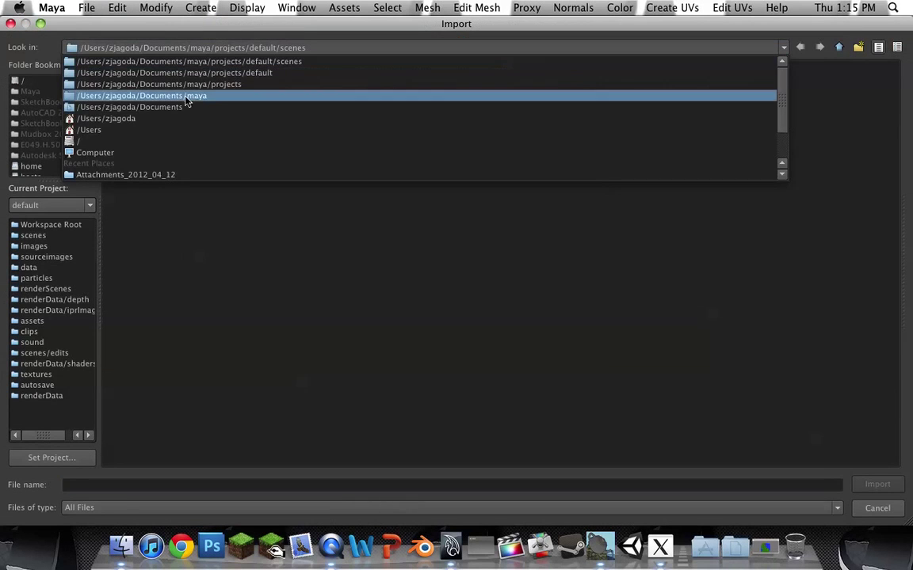
click(168, 208)
scroll(68, 150, down, 4)
click(58, 135)
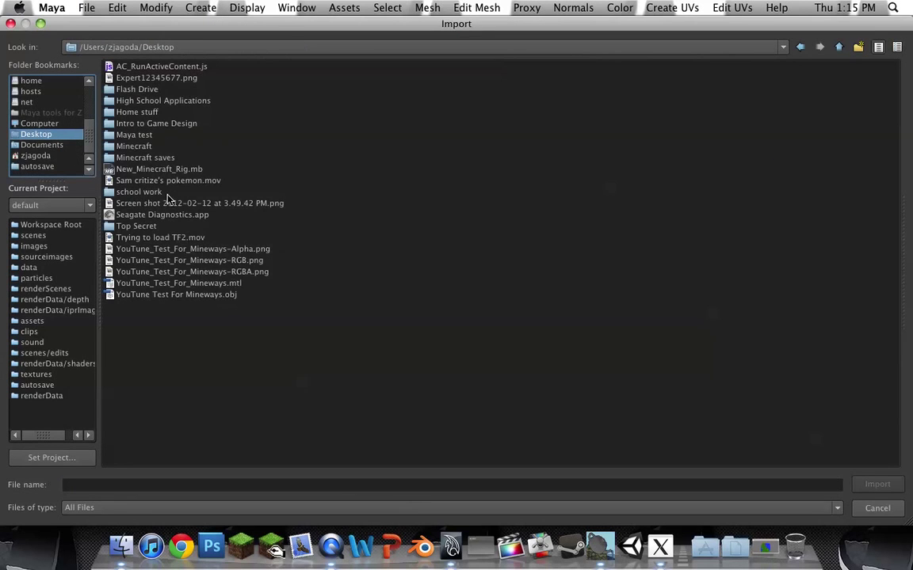
- Browse Top Secret > Minecraft > Animation > Rigs > Minecraft Character Rig 2 > Scenes and import Character Rig v1.mb
double_click(151, 226)
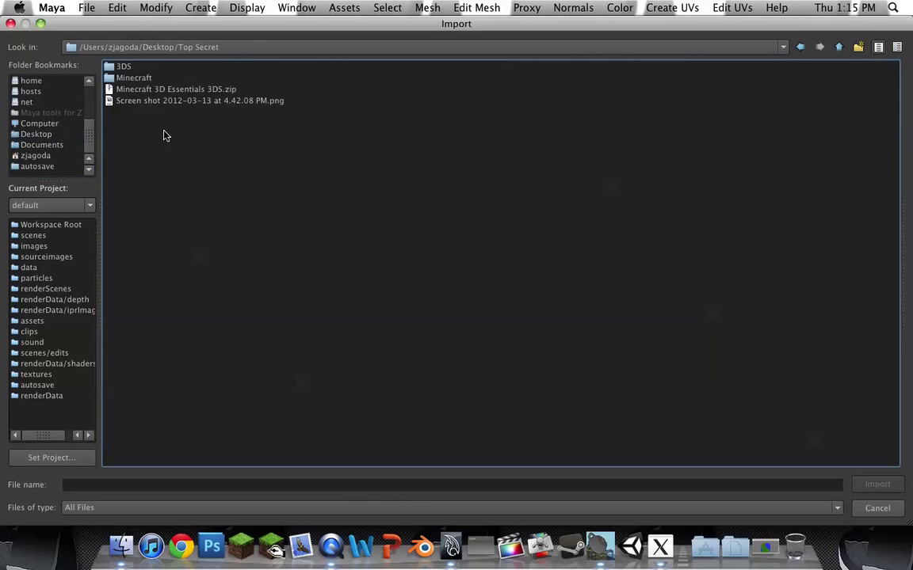
double_click(135, 78)
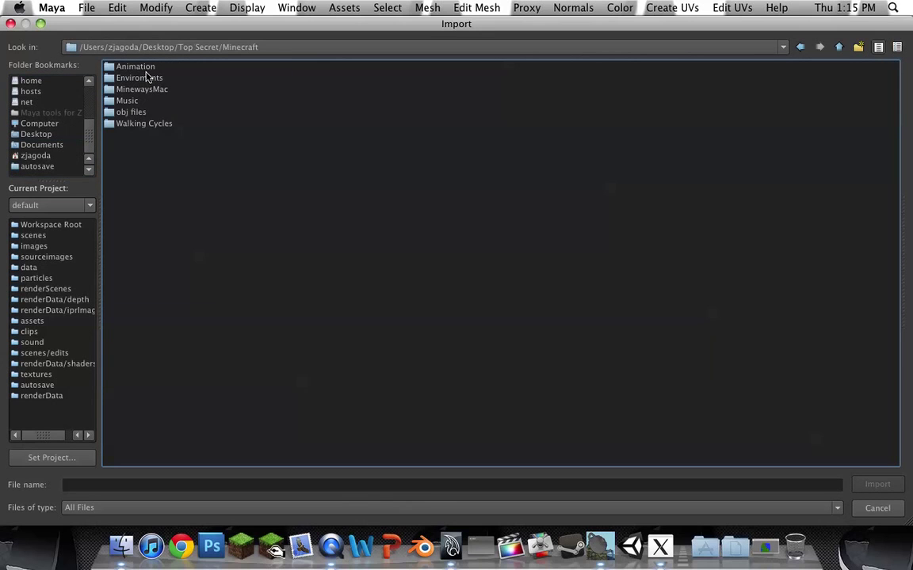
double_click(141, 68)
click(131, 68)
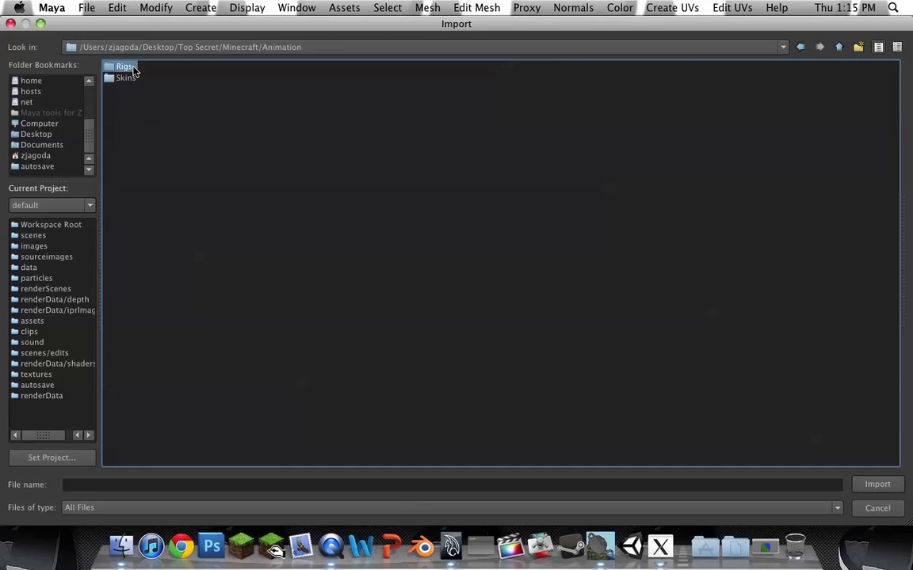
double_click(131, 68)
double_click(133, 69)
double_click(130, 89)
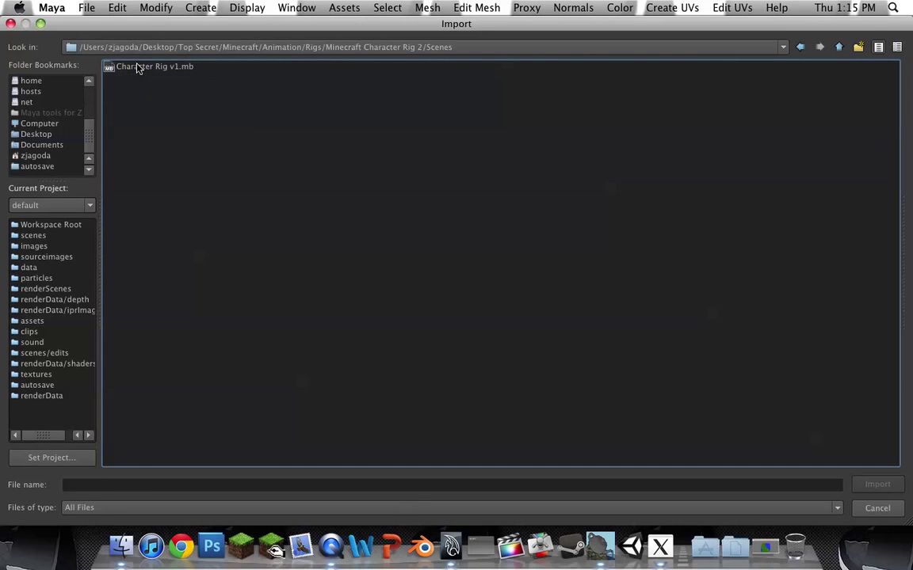
click(133, 67)
double_click(133, 66)
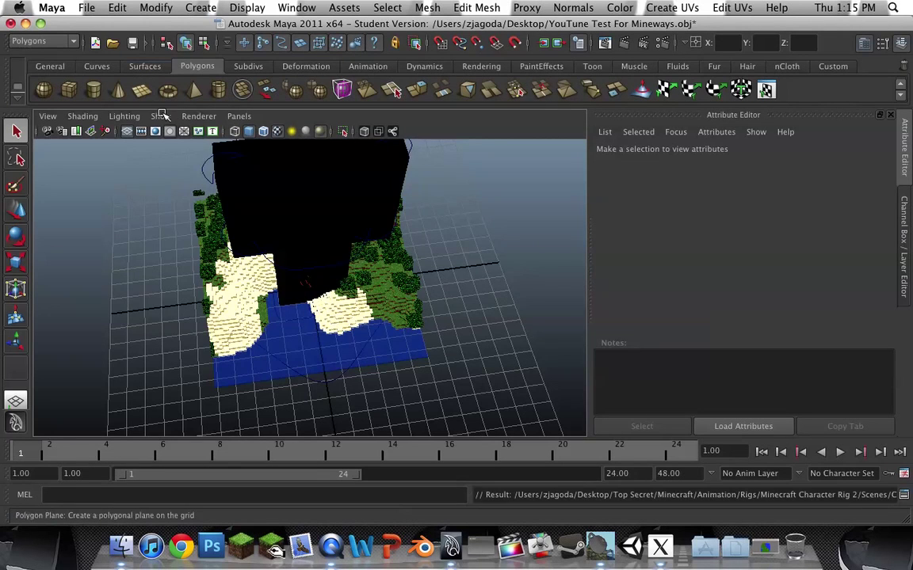
- Select the rig's root control and scale the character down to terrain size
scroll(288, 200, down, 5)
scroll(289, 200, down, 3)
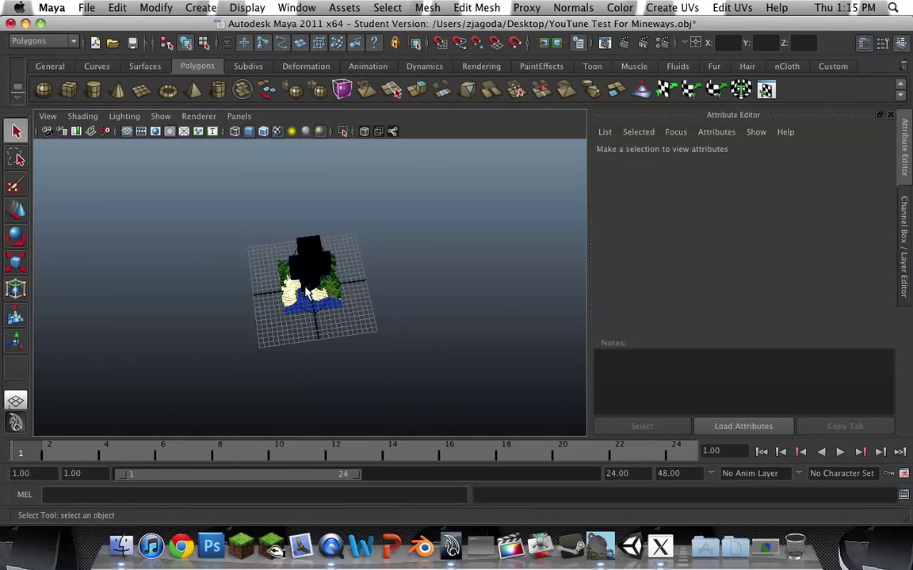
click(313, 319)
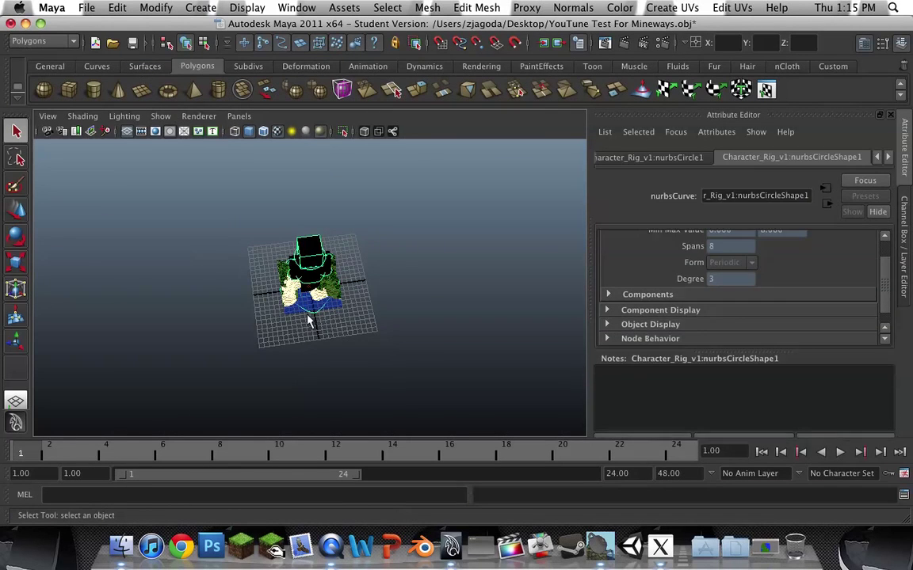
key(r)
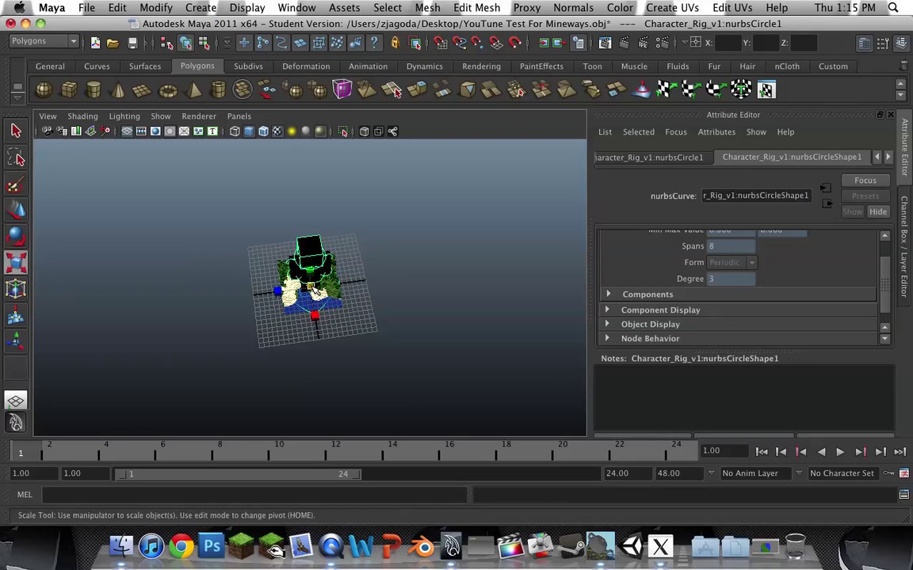
drag(301, 292, 240, 285)
scroll(230, 266, up, 8)
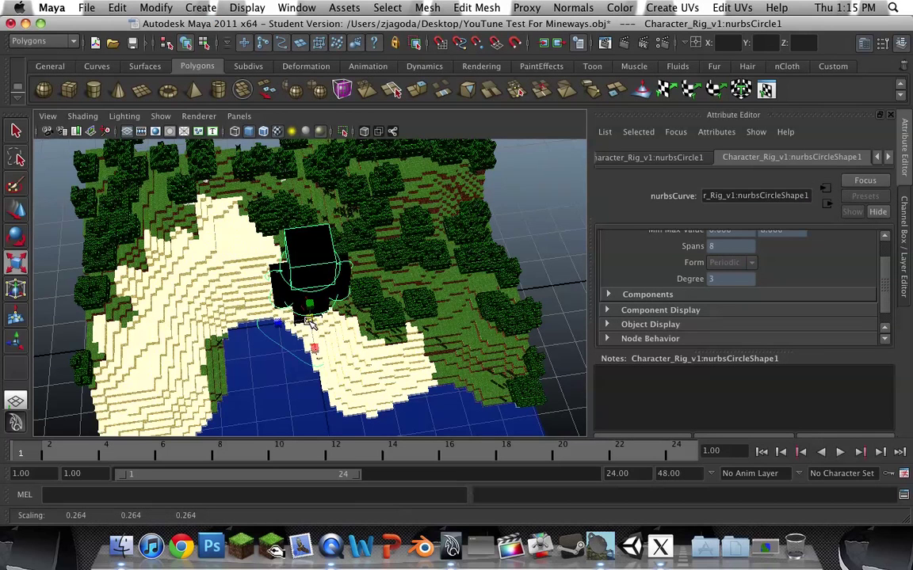
drag(311, 323, 182, 318)
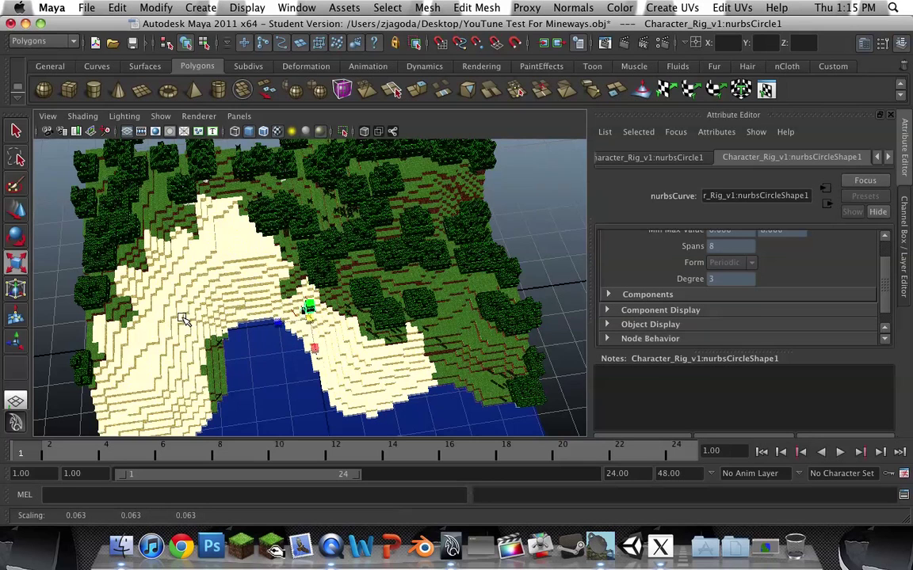
scroll(183, 319, up, 6)
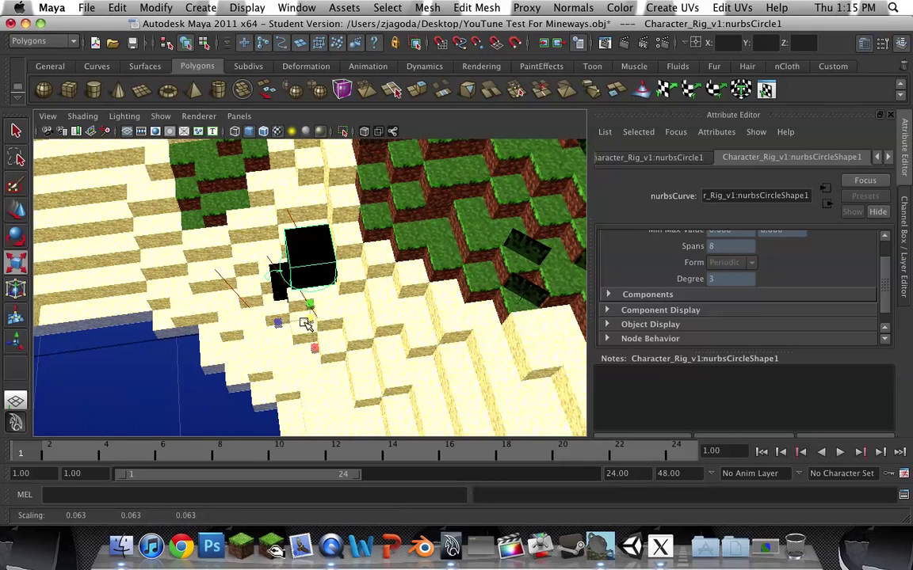
drag(309, 323, 238, 328)
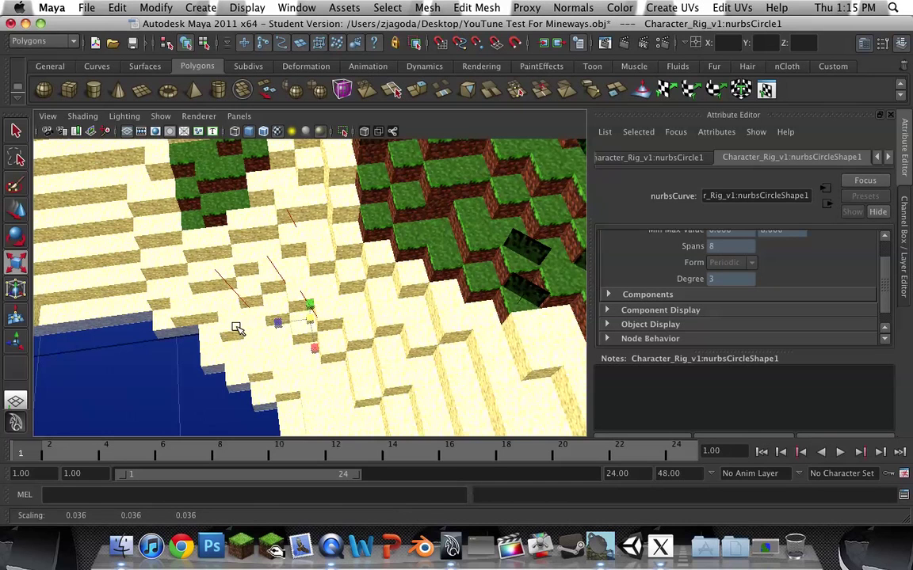
- Move the character rig onto the beach at the water's edge
key(w)
drag(311, 309, 242, 254)
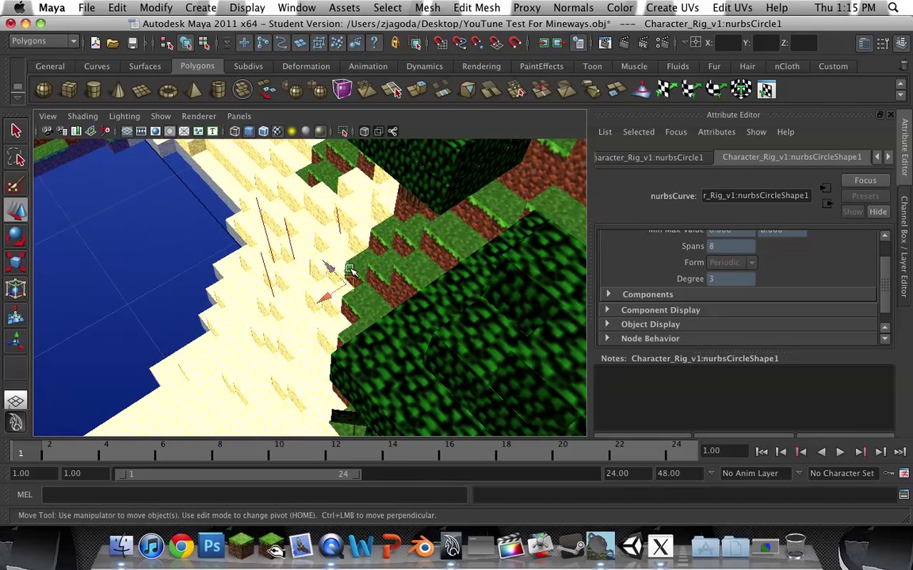
drag(327, 267, 212, 218)
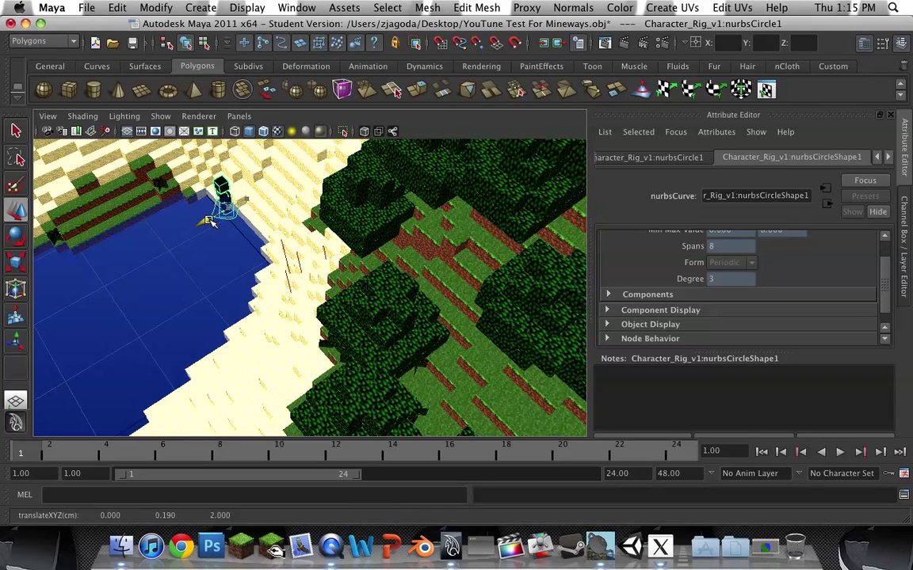
- Frame the character rig and shrink it further uniformly
key(f)
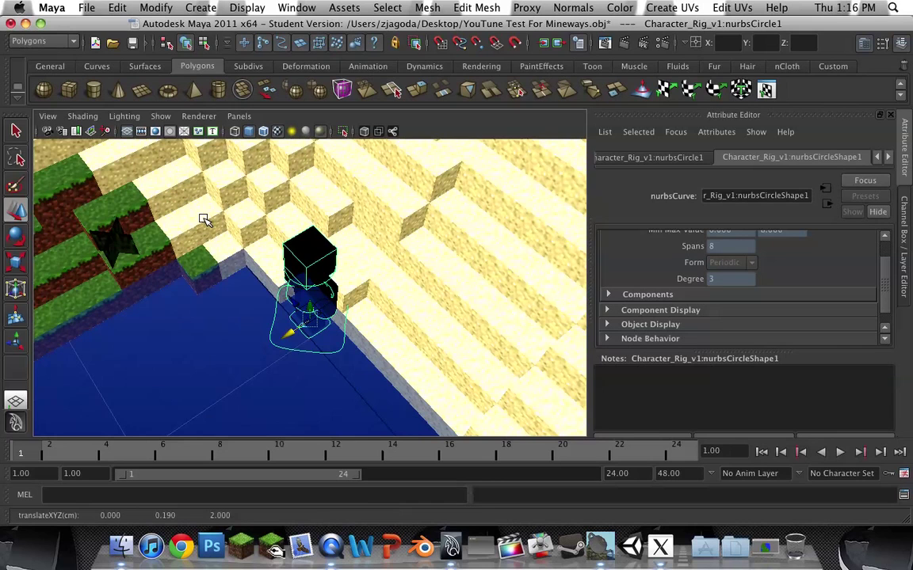
key(r)
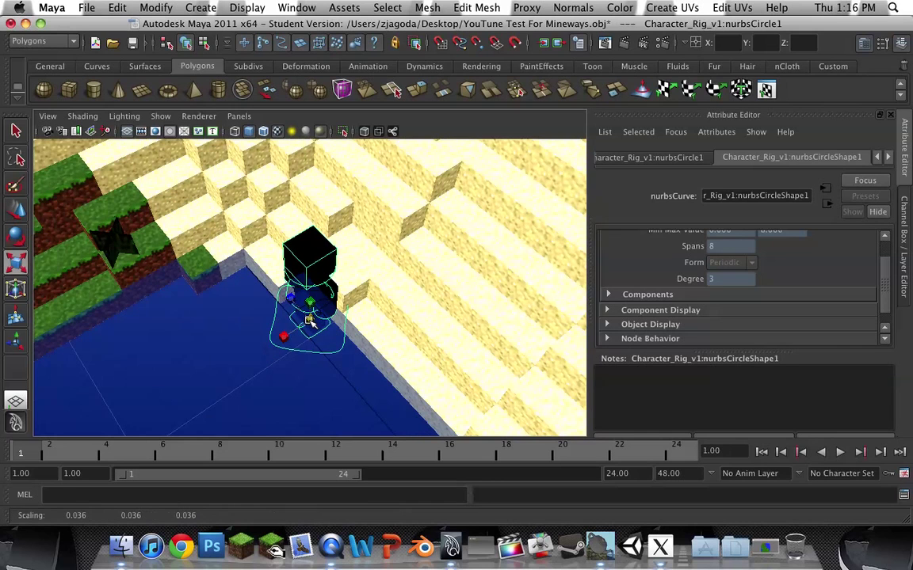
drag(313, 321, 265, 309)
- Move the rig up and sideways so it stands on the sand further up the beach
key(w)
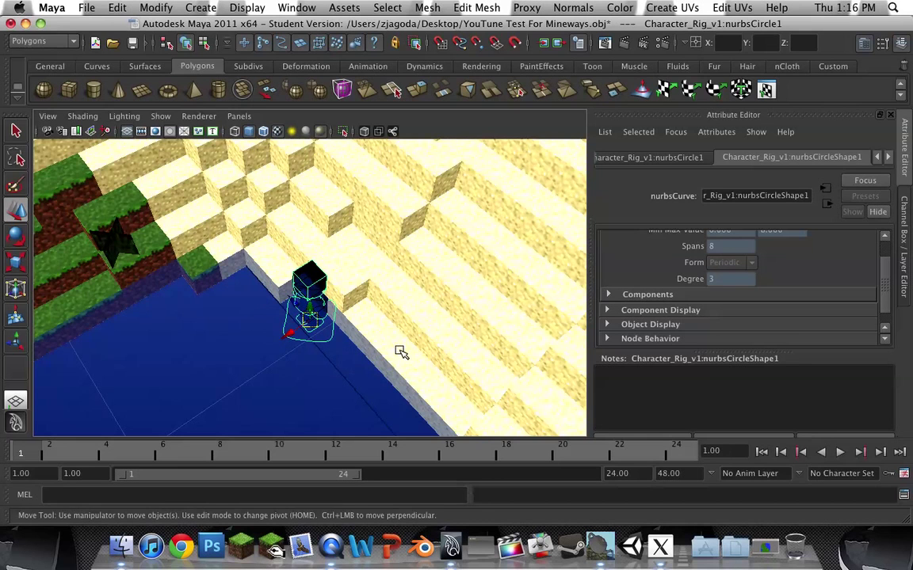
alt+drag(401, 350, 475, 321)
drag(314, 317, 246, 209)
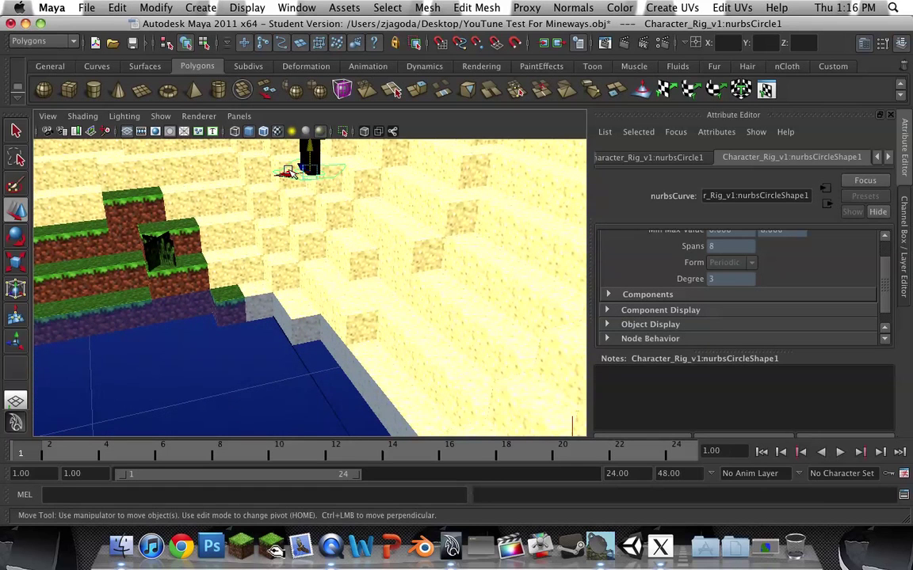
drag(286, 173, 525, 183)
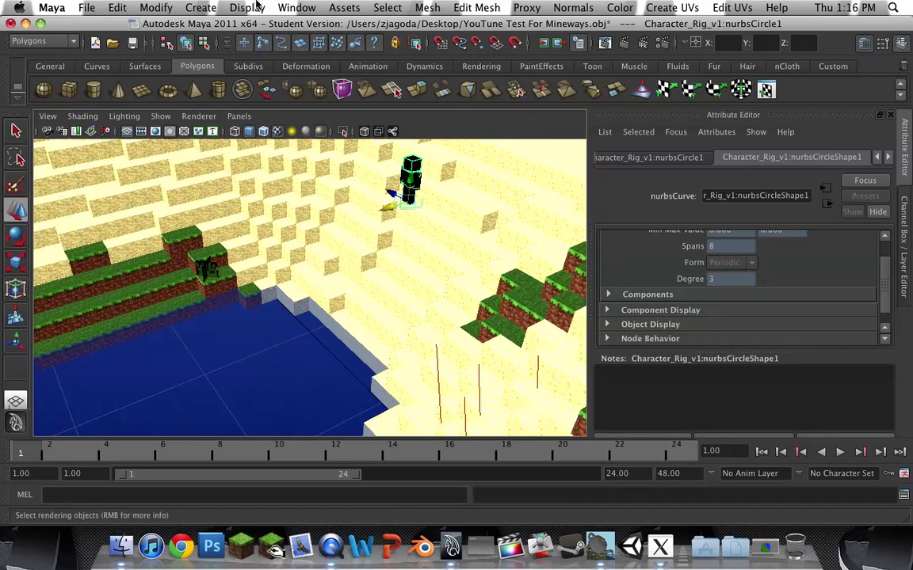
- Open the Hypershade from Window > Rendering Editors
click(284, 5)
mouse_move(384, 45)
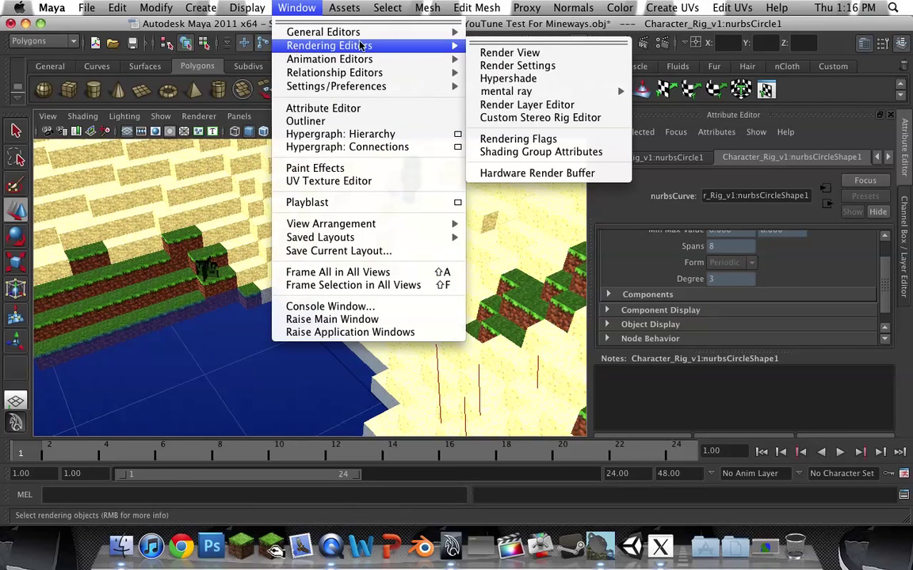
click(535, 79)
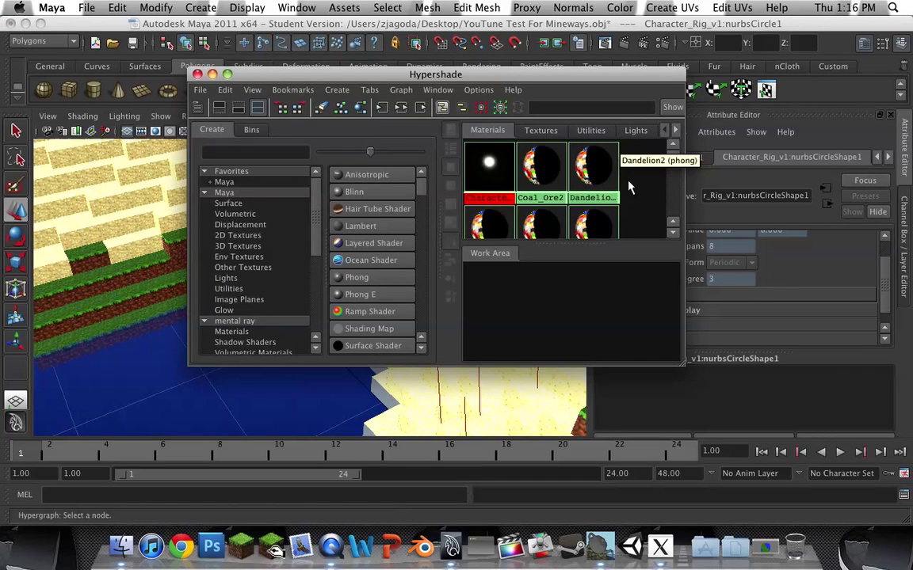
scroll(630, 187, down, 6)
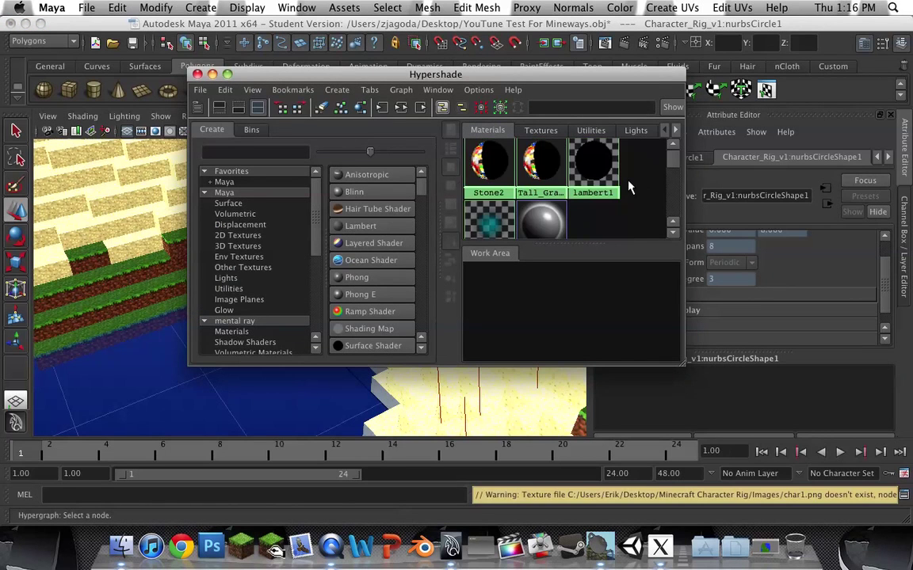
scroll(630, 186, up, 8)
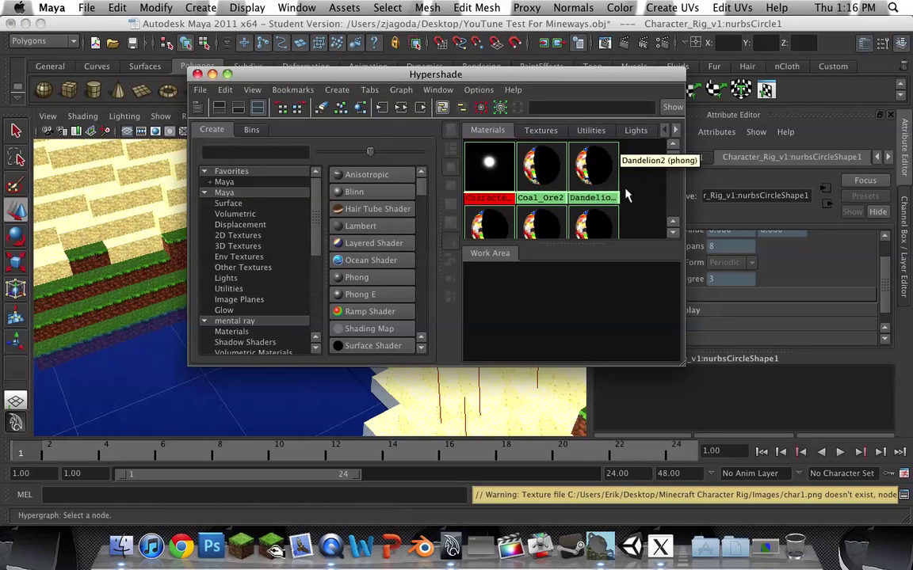
scroll(576, 168, down, 8)
scroll(617, 207, up, 2)
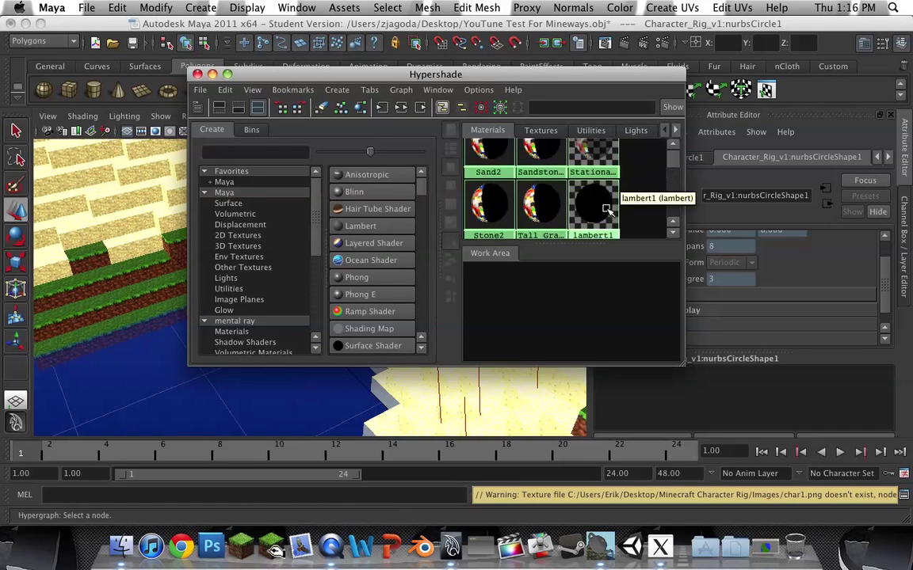
- Select lambert1 and browse for a new image on its file1 texture node
click(602, 218)
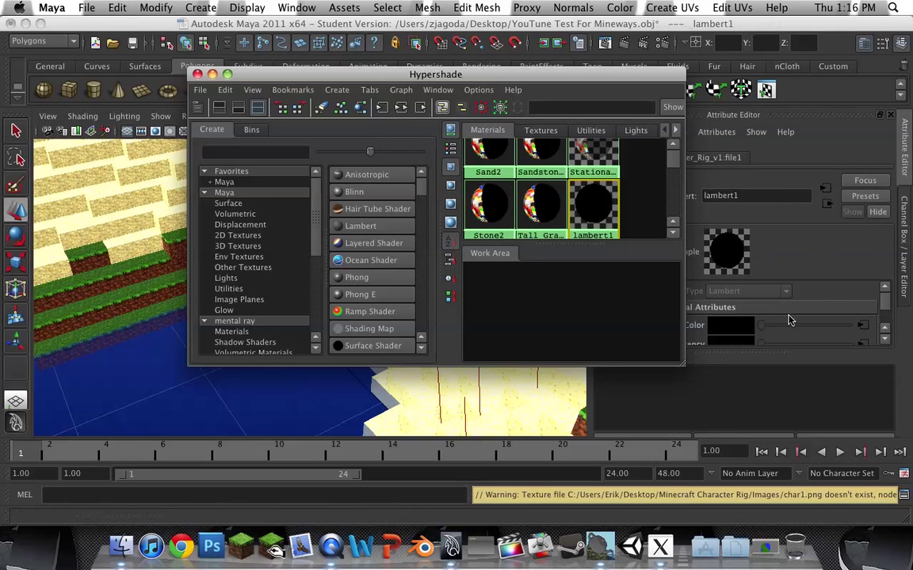
click(869, 327)
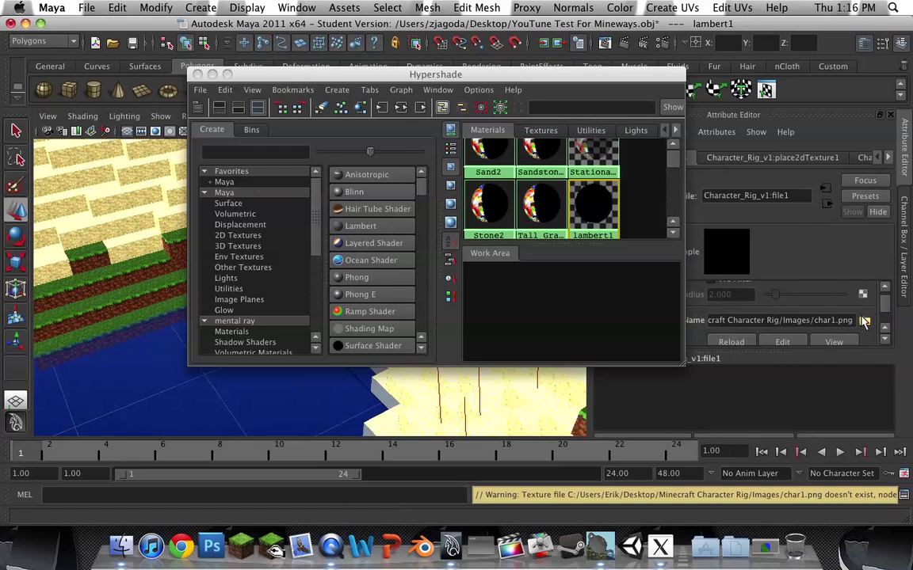
click(865, 323)
- Load Expert12345677.png from the Desktop as the character's lambert1 texture
click(162, 48)
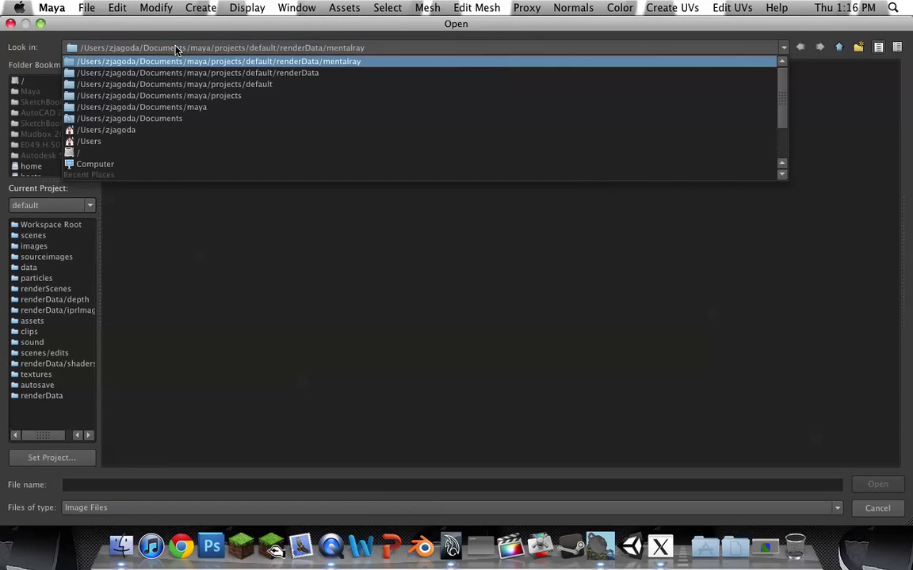
scroll(55, 135, down, 4)
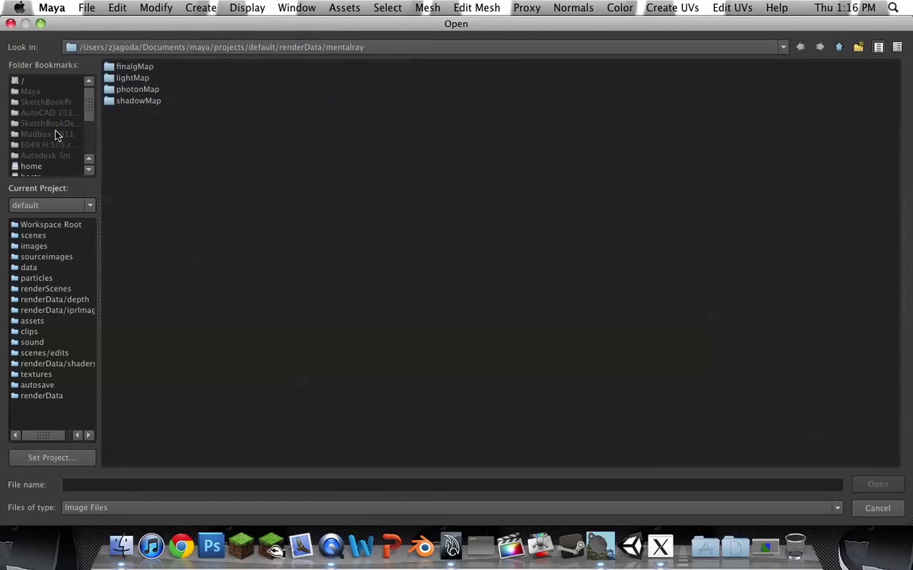
scroll(55, 137, down, 2)
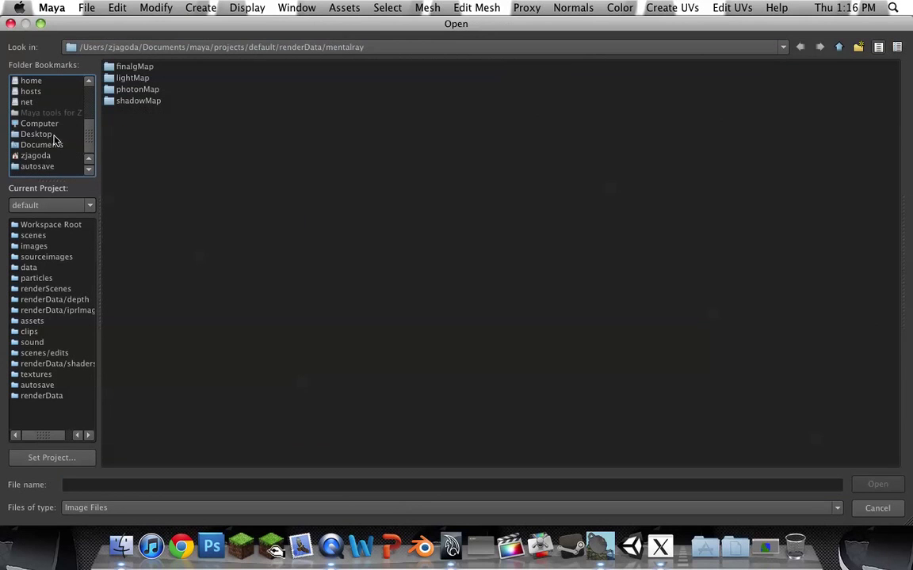
click(38, 134)
click(145, 79)
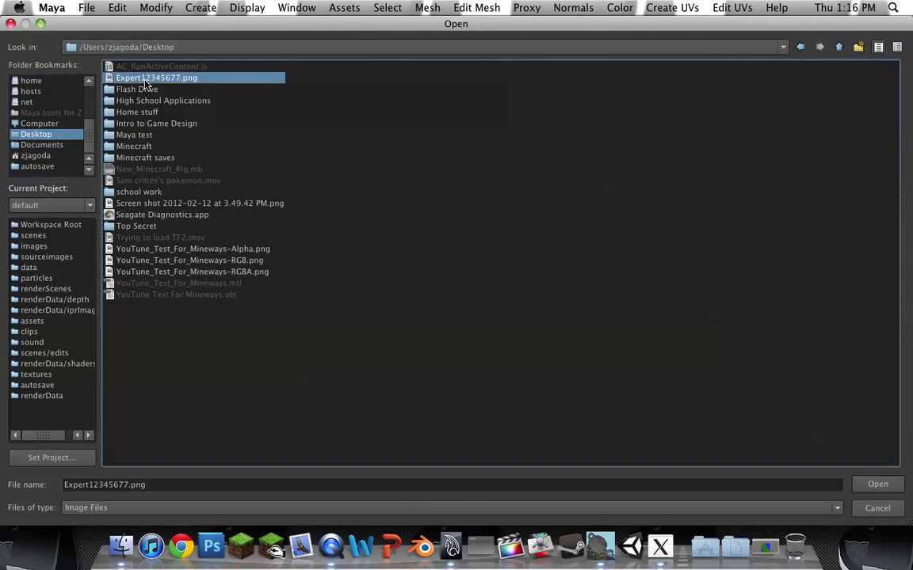
double_click(145, 84)
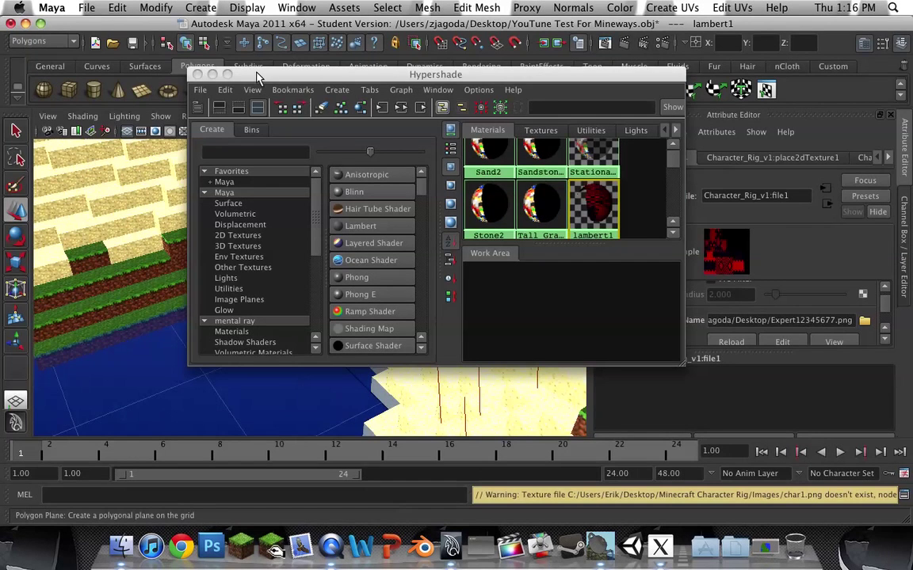
- Close the Hypershade, then select and frame the character rig, orbiting and zooming out around it
click(197, 74)
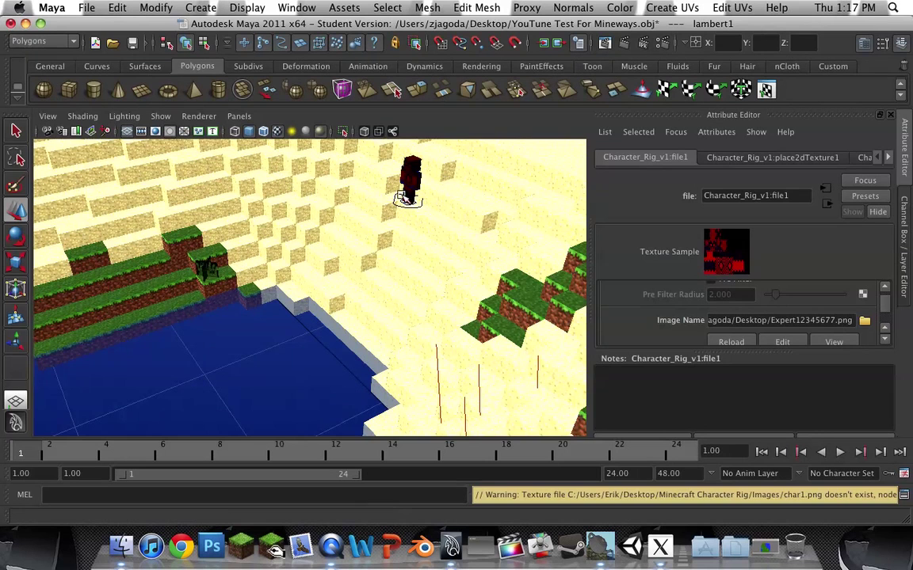
click(406, 204)
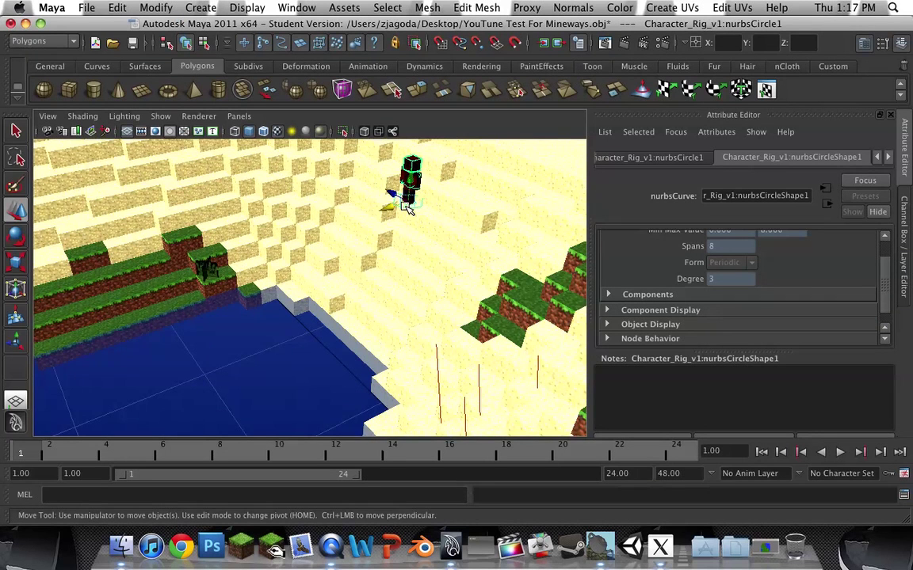
key(f)
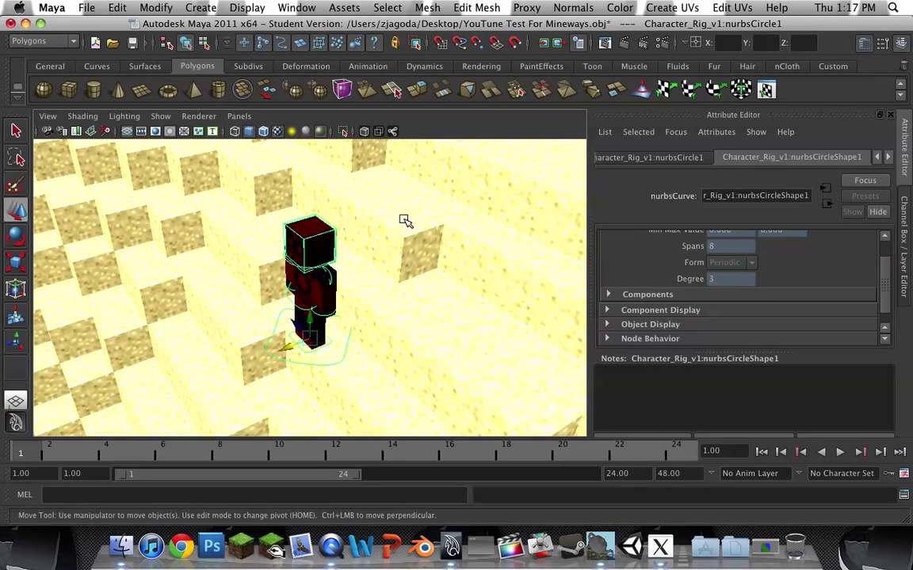
alt+drag(405, 221, 495, 211)
scroll(441, 210, down, 6)
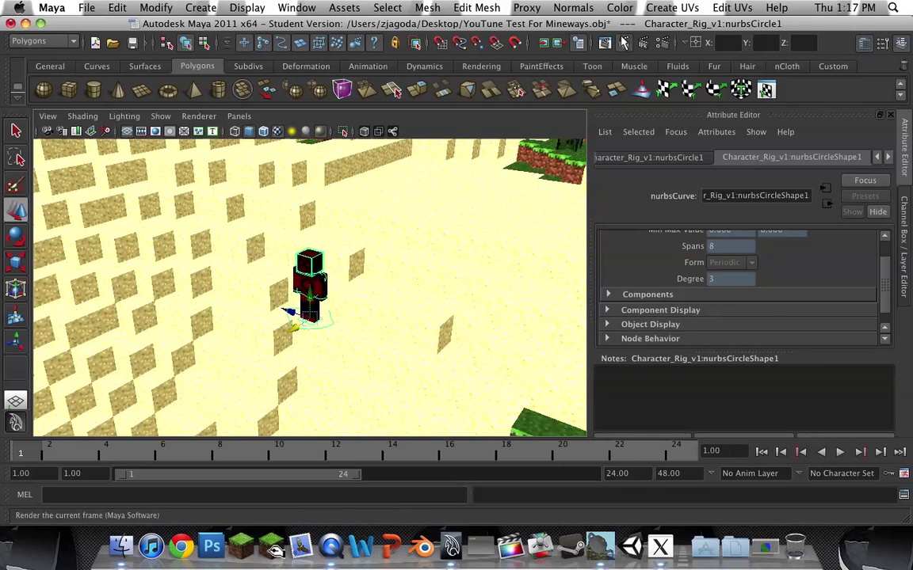
- Render the current frame, close Render View, then start an IPR render of the character
click(559, 42)
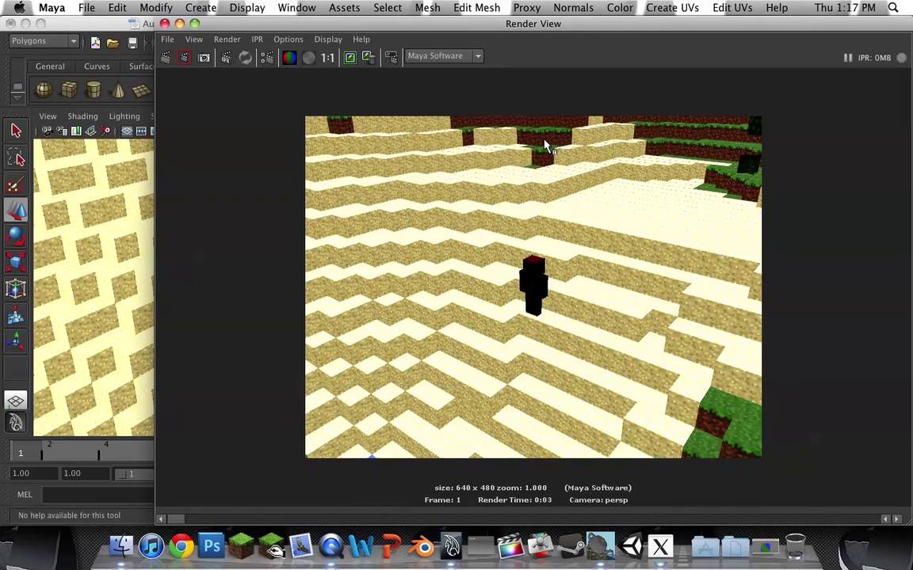
scroll(539, 336, up, 3)
scroll(539, 336, down, 2)
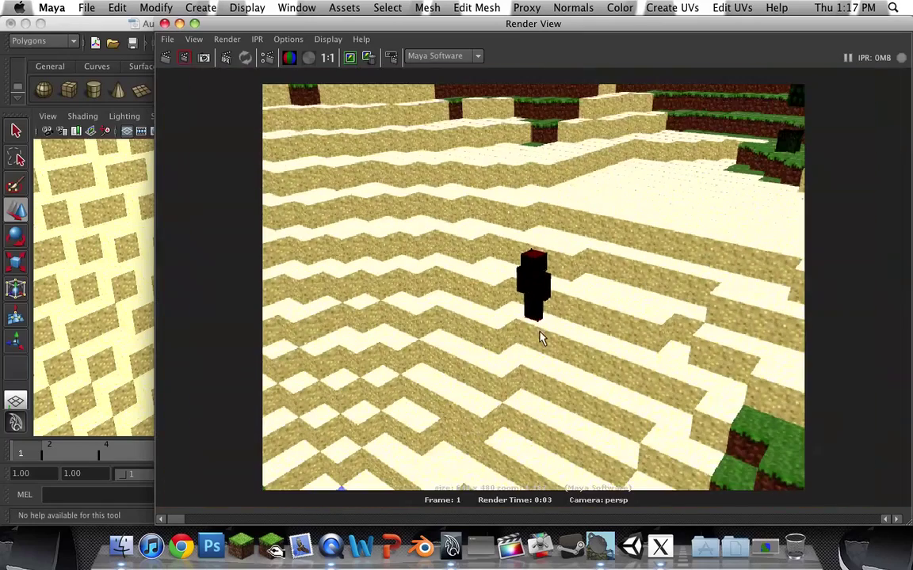
click(165, 23)
scroll(291, 293, up, 5)
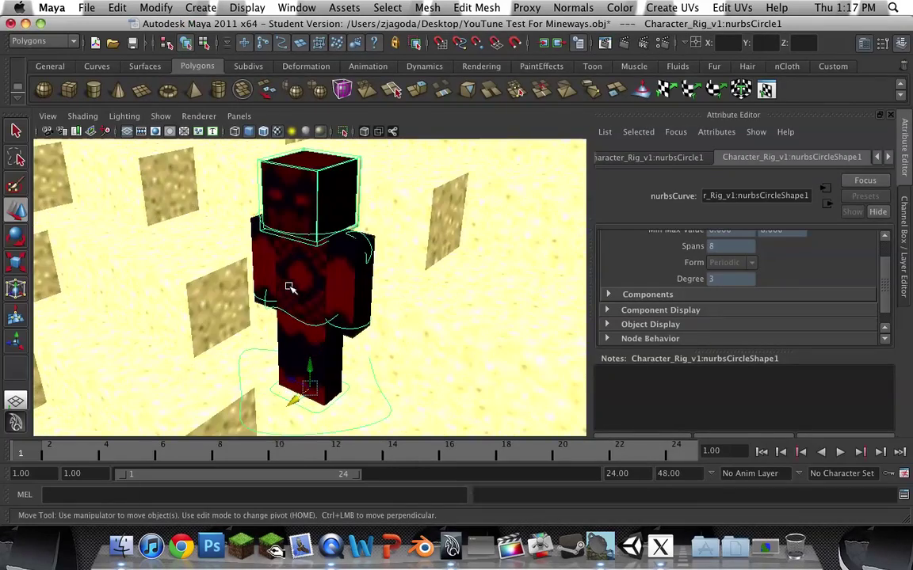
click(644, 41)
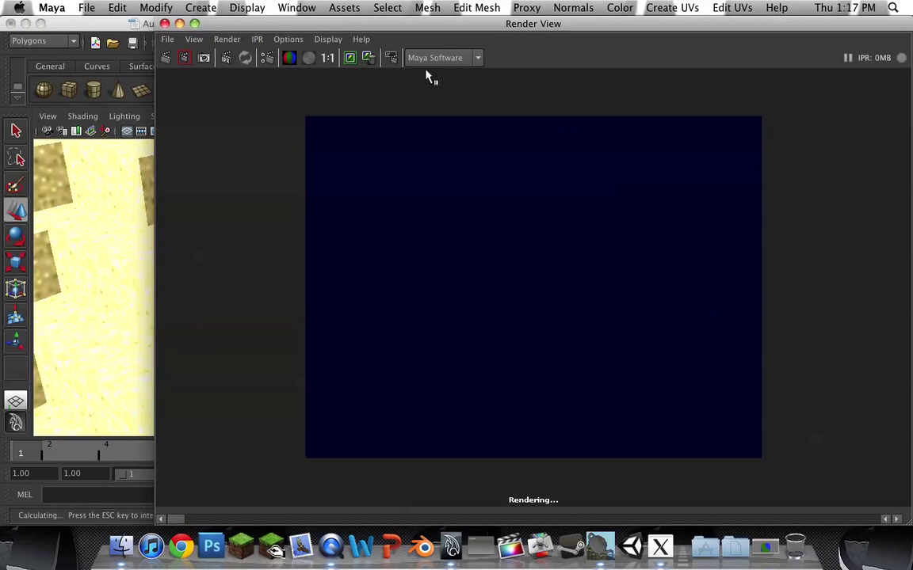
- Switch the renderer to mental ray and re-render the frame showing the character's cast shadow
click(477, 57)
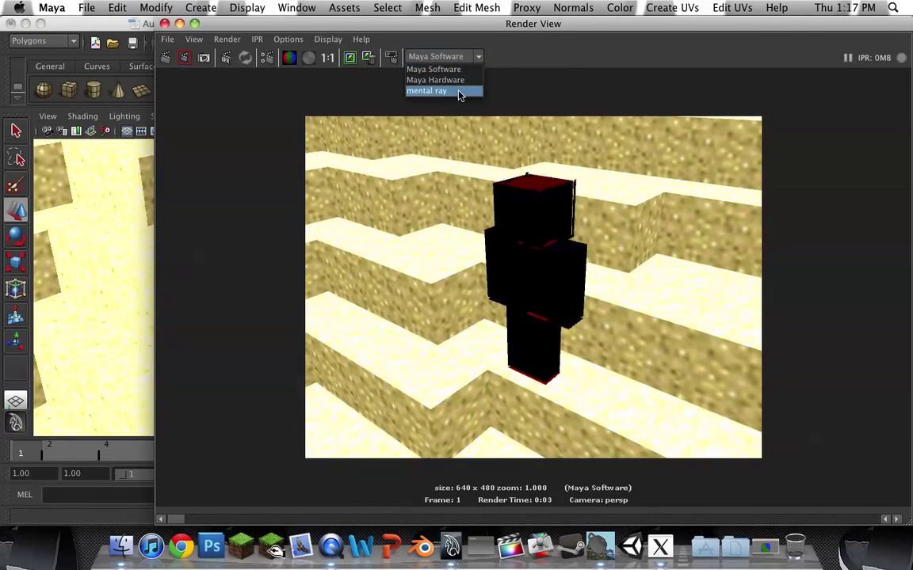
click(460, 91)
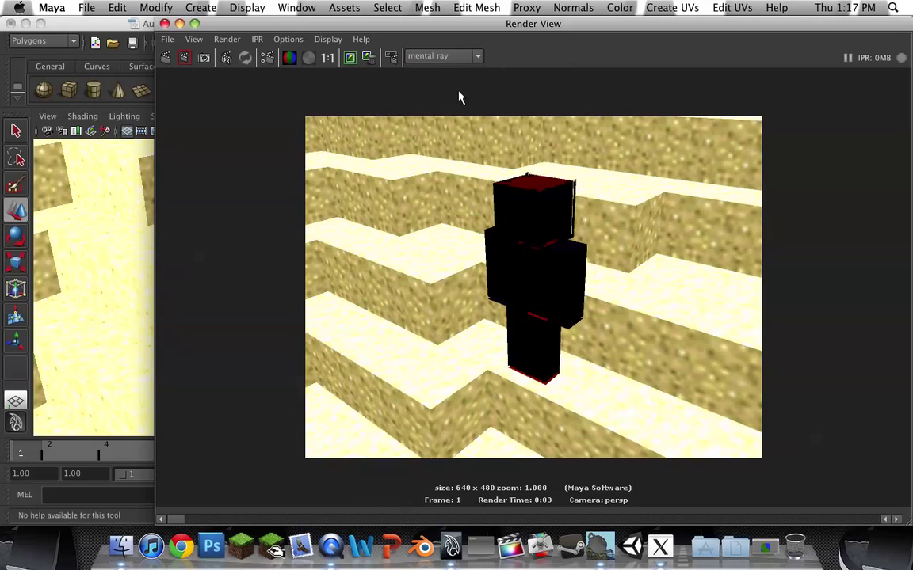
click(167, 59)
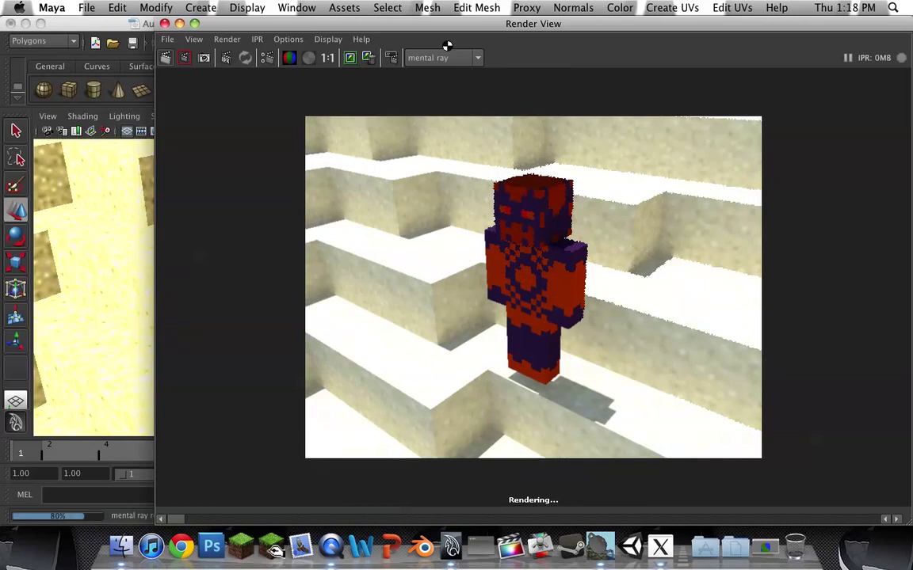
click(65, 545)
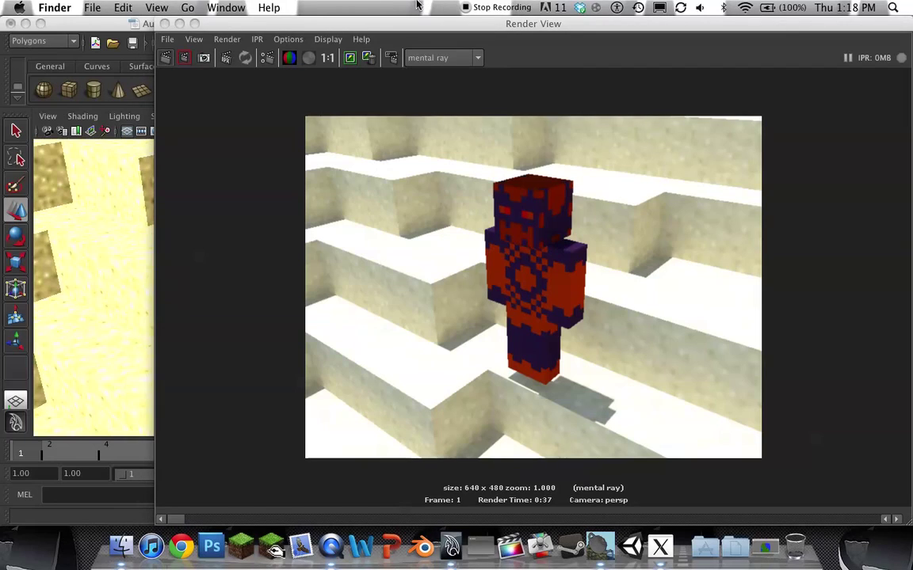